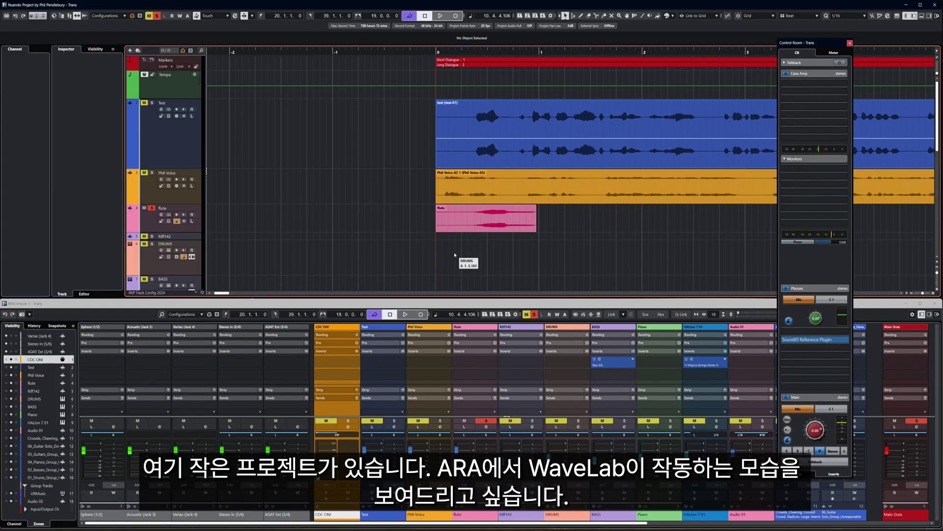
# Step: Select the flute event in the project and play it back briefly
pyautogui.click(471, 225)
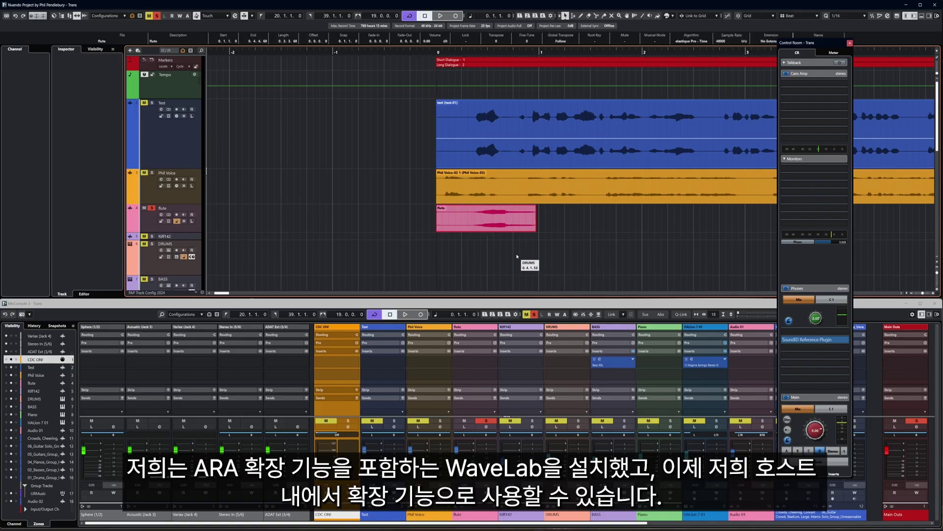
pyautogui.click(467, 231)
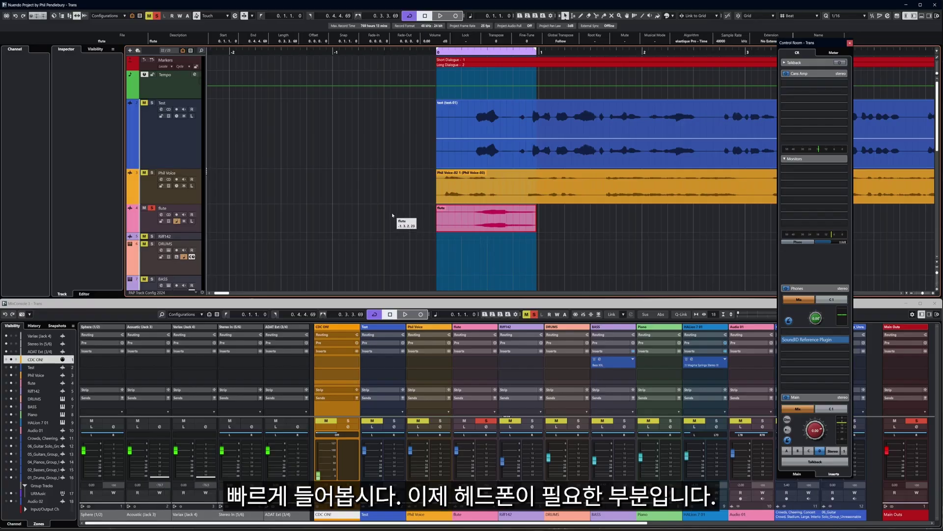
pyautogui.press('space')
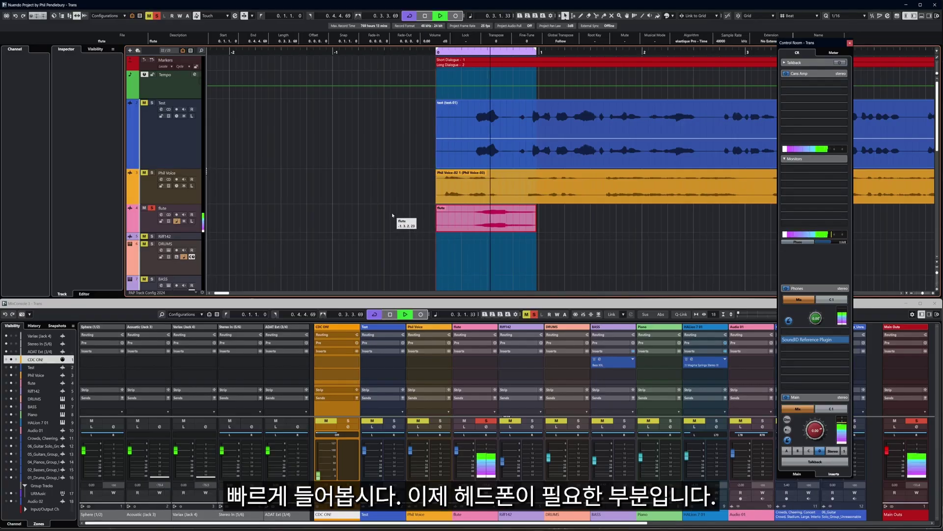
pyautogui.press('space')
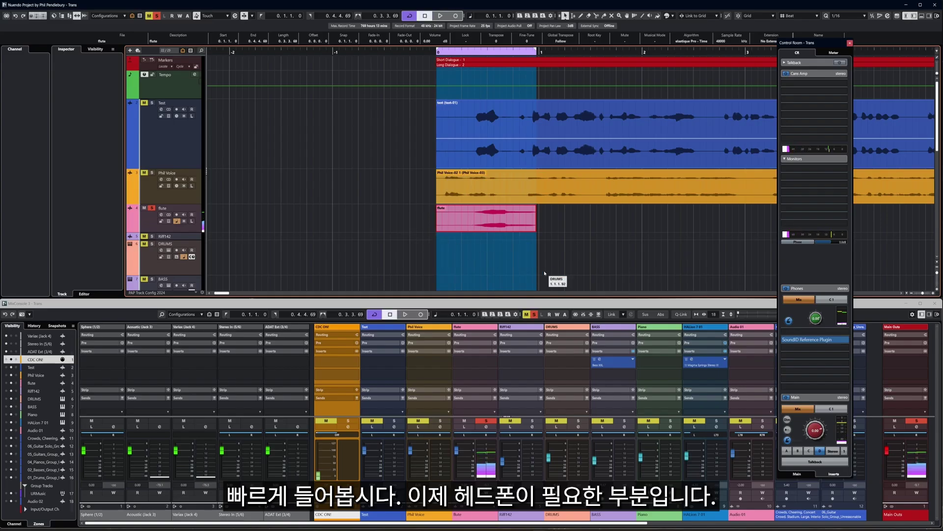
# Step: Audition the flute event in the Sample Editor, select a range around 0.3 in its waveform, and close the editor
pyautogui.doubleClick(499, 223)
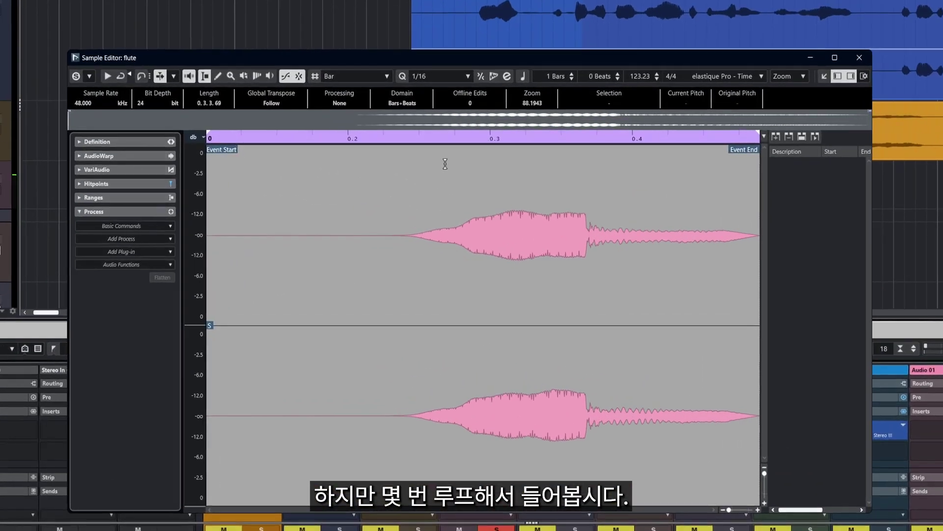
pyautogui.press('space')
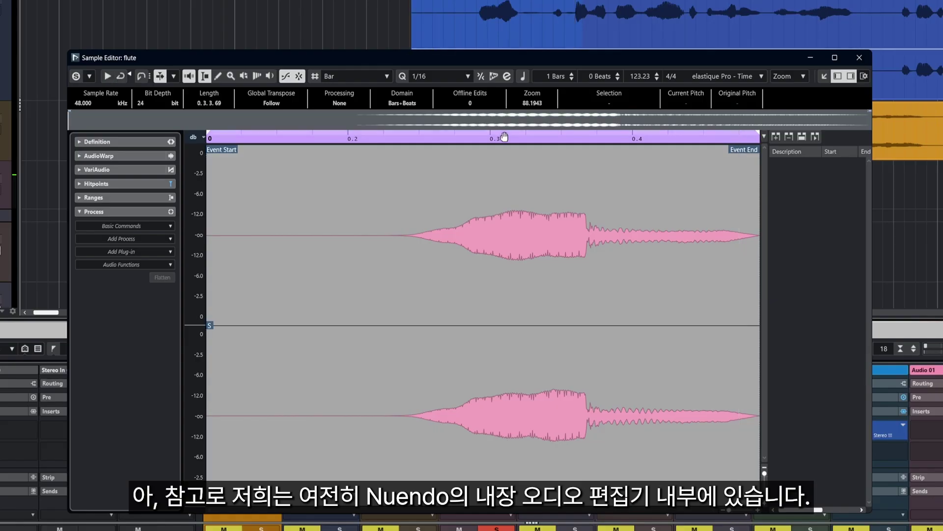
pyautogui.press('space')
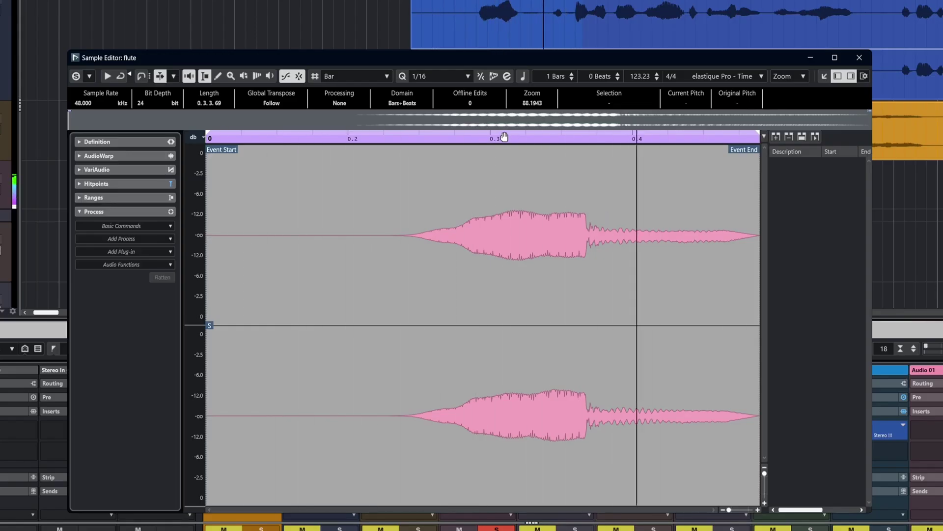
pyautogui.press('space')
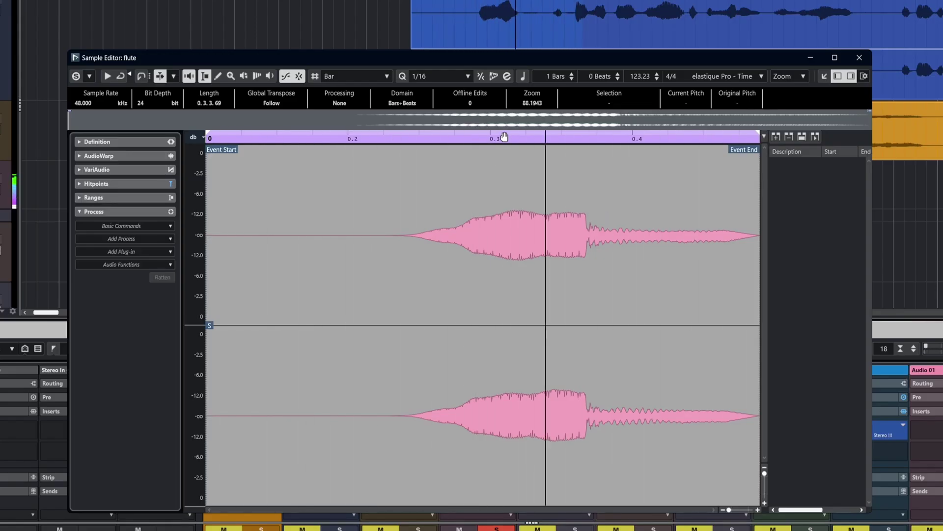
pyautogui.moveTo(486, 295); pyautogui.dragTo(525, 295)
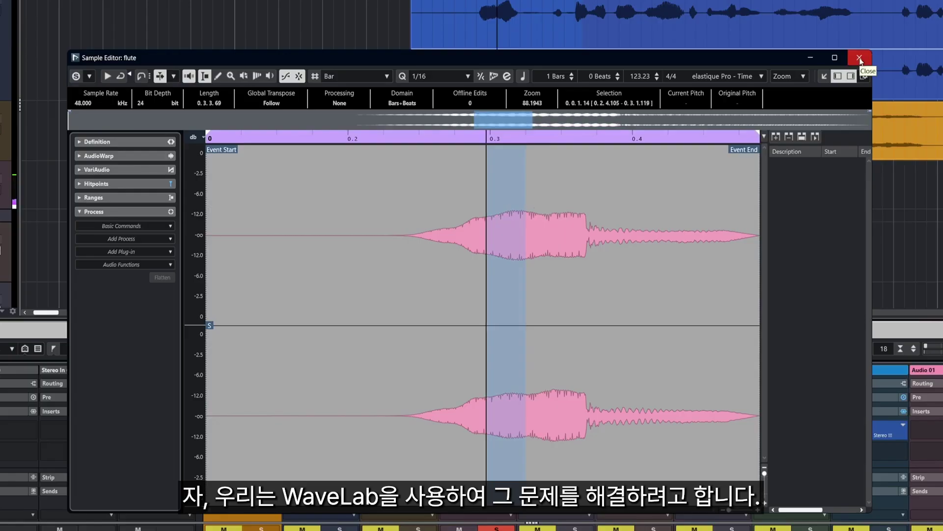
pyautogui.click(860, 58)
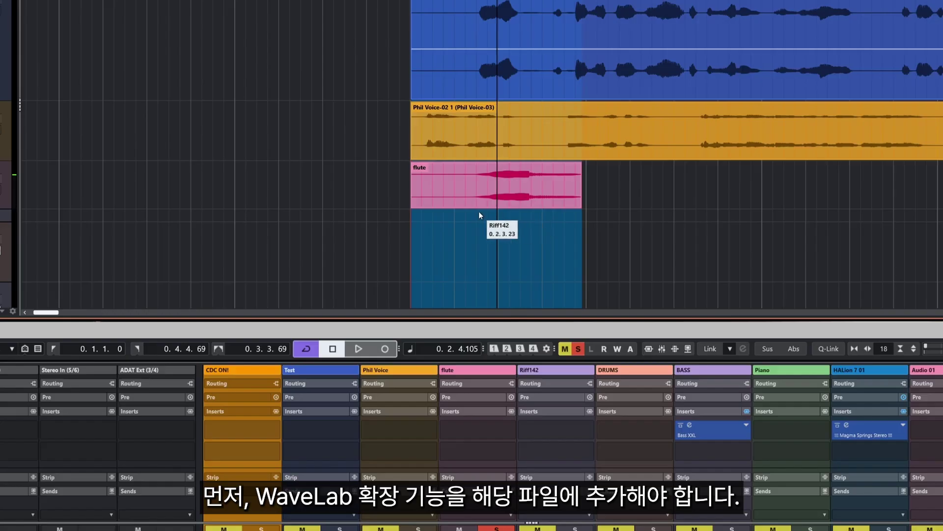
pyautogui.click(494, 200)
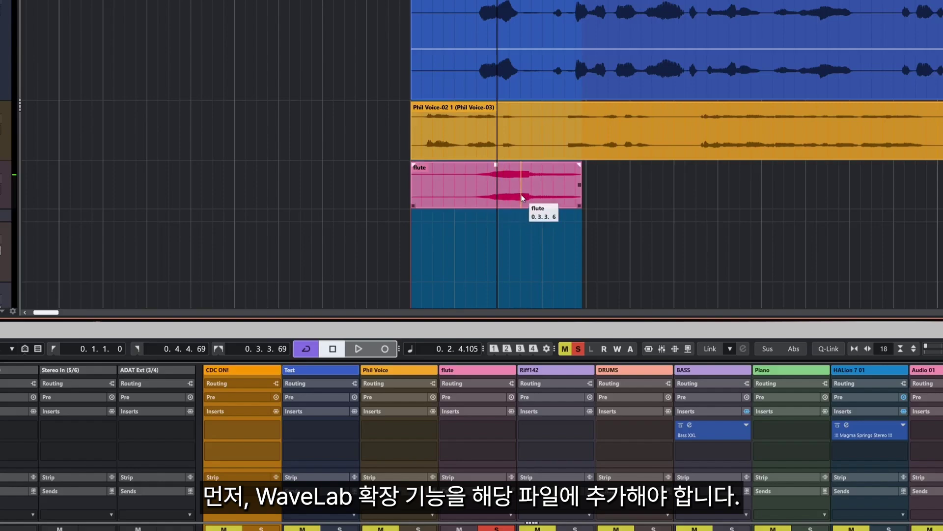
pyautogui.click(475, 194)
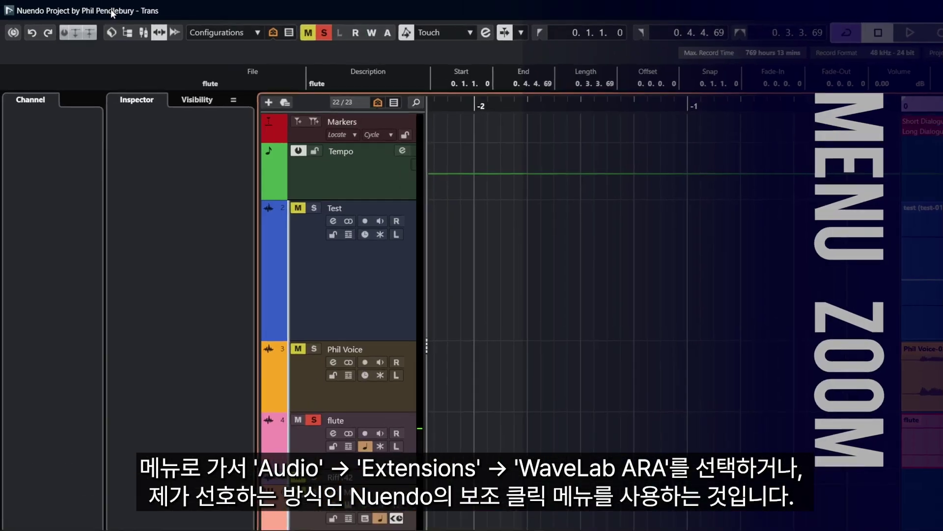
pyautogui.rightClick(110, 9)
pyautogui.click(113, 17)
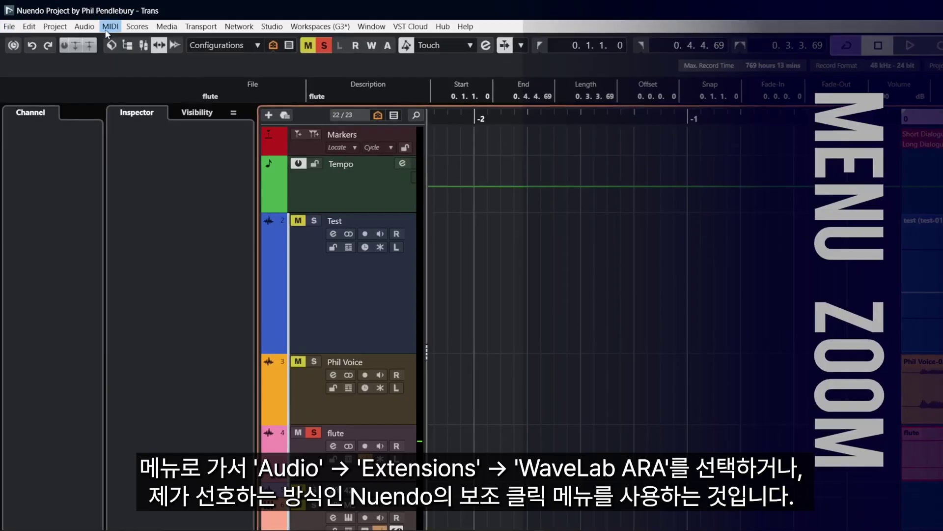
pyautogui.click(85, 26)
pyautogui.moveTo(265, 431)
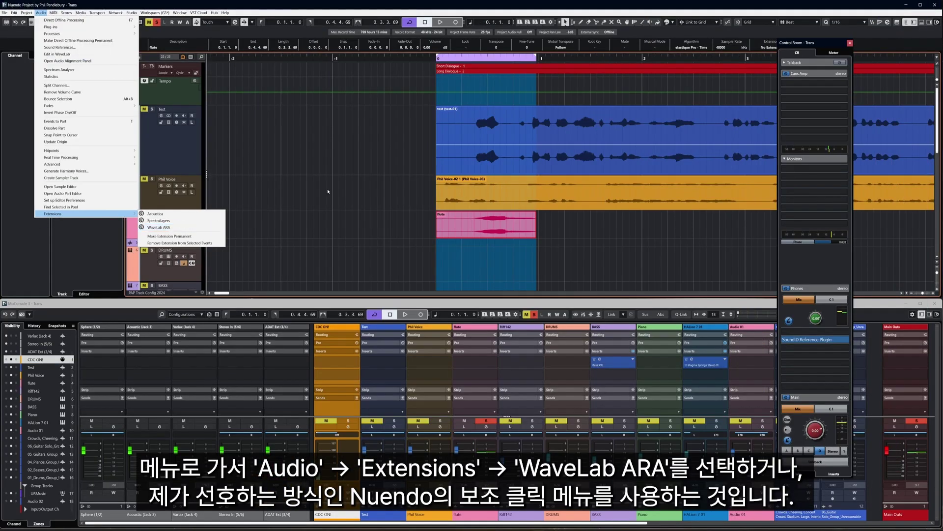
pyautogui.click(717, 400)
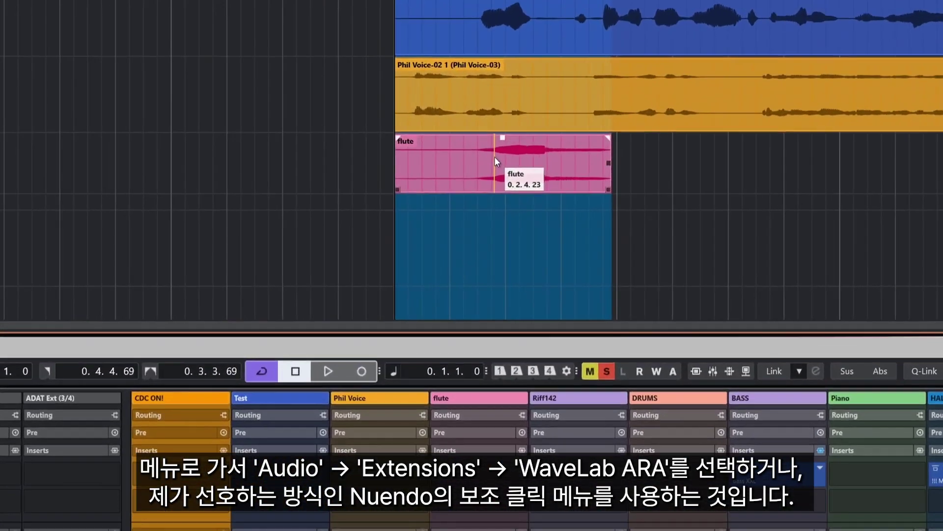
# Step: Add the WaveLab ARA extension to the flute event
pyautogui.rightClick(483, 217)
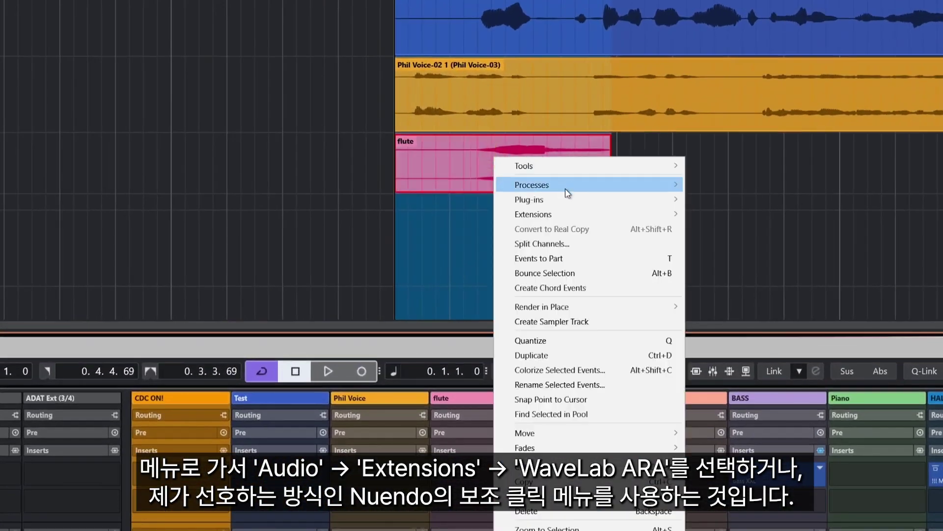
pyautogui.moveTo(562, 214)
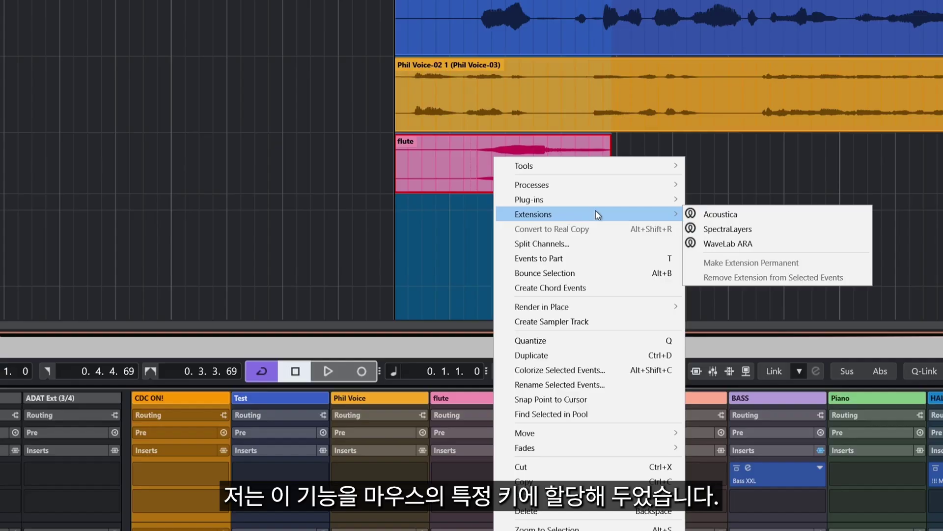
pyautogui.click(728, 244)
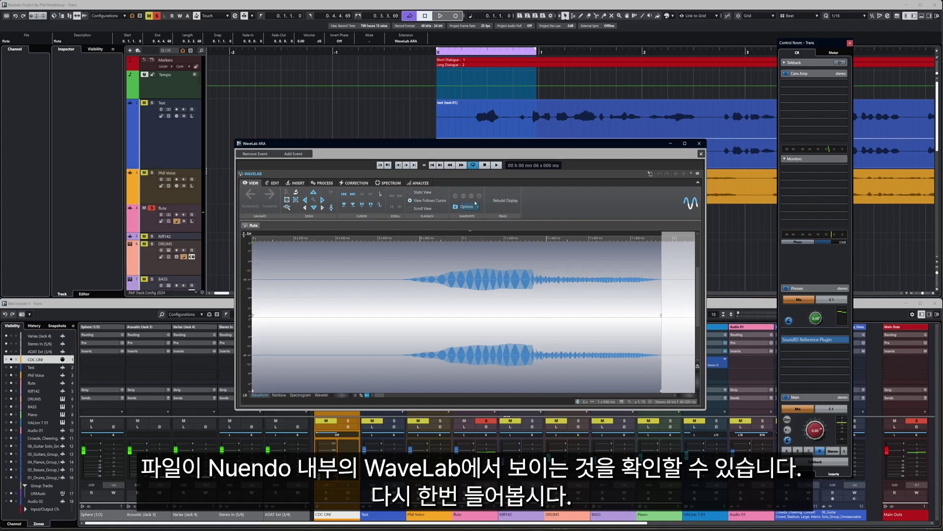
# Step: Play the flute event twice inside WaveLab ARA, stopping playback each time
pyautogui.click(495, 167)
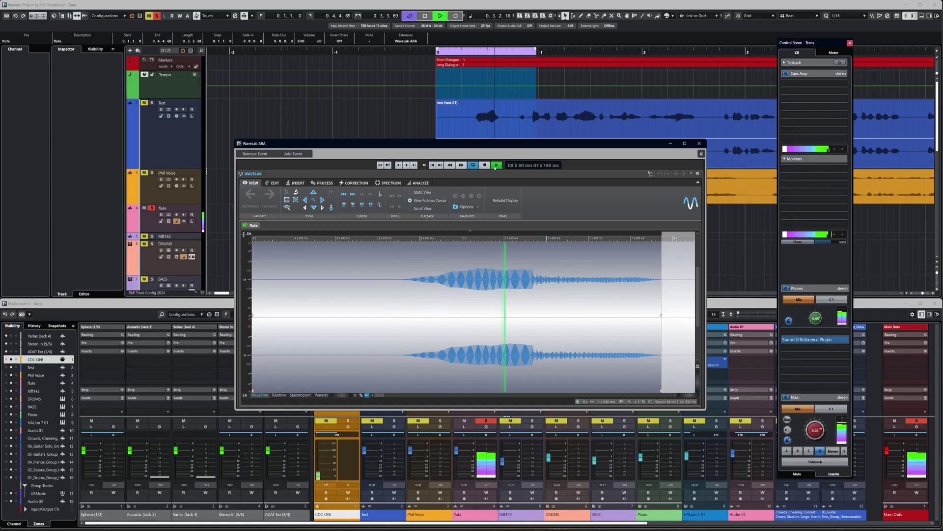
pyautogui.click(485, 166)
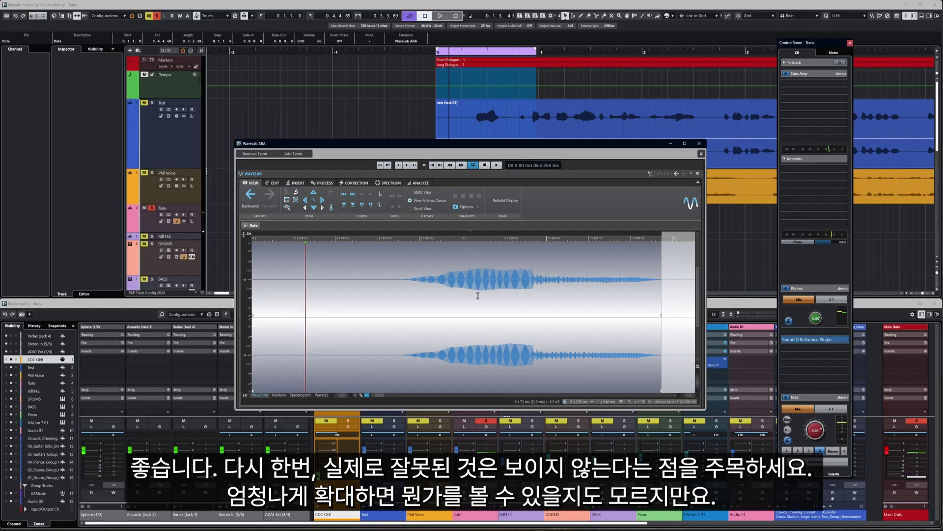
pyautogui.click(496, 165)
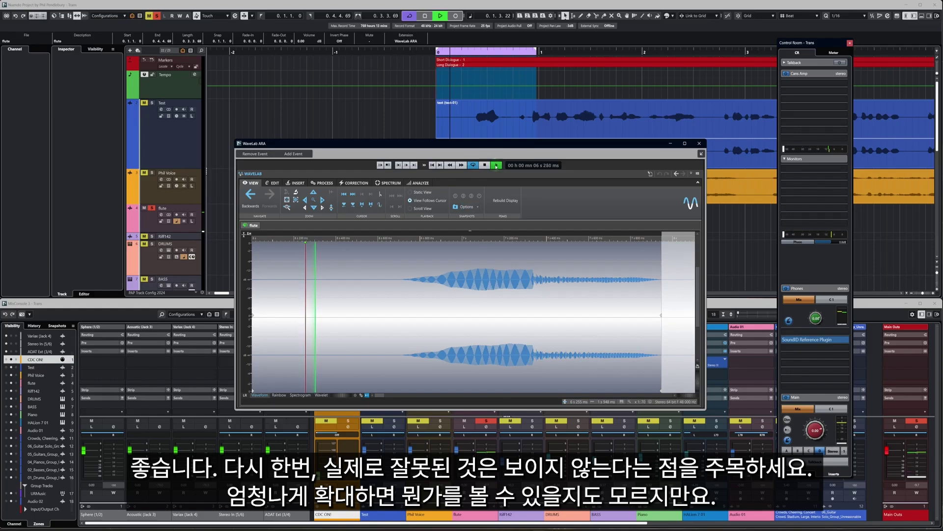
pyautogui.click(485, 165)
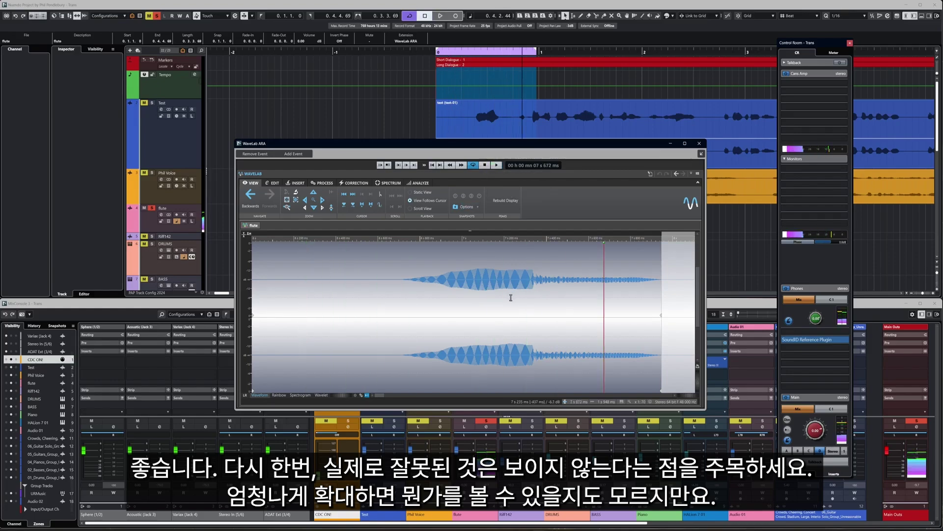
# Step: Examine the flute waveform up close in WaveLab ARA while playing it, and return to the full file view
pyautogui.scroll(5, 502, 302)
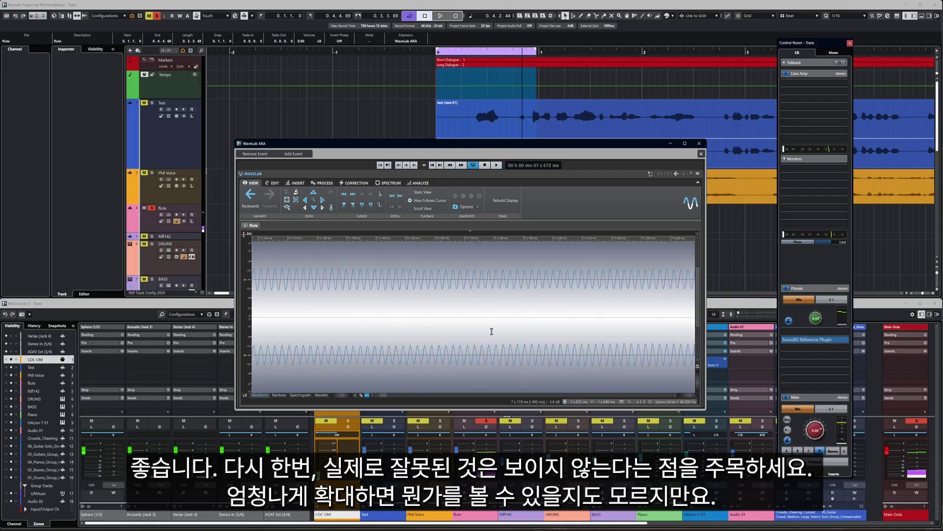
pyautogui.press('space')
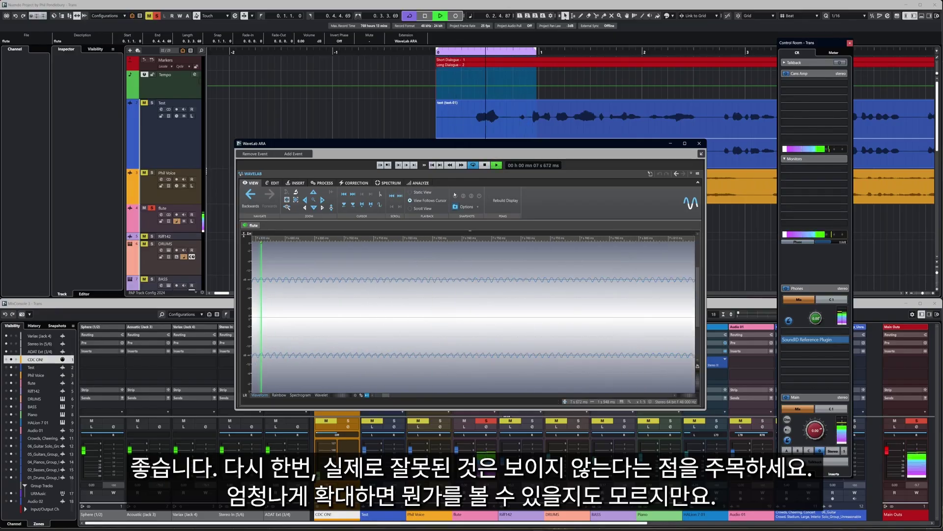
pyautogui.press('space')
pyautogui.scroll(-5, 680, 397)
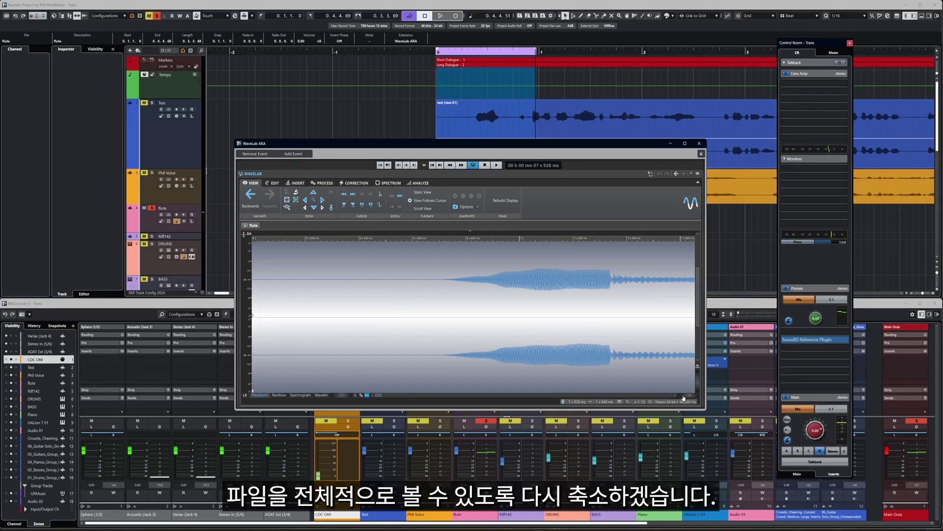
pyautogui.moveTo(686, 398); pyautogui.dragTo(683, 398)
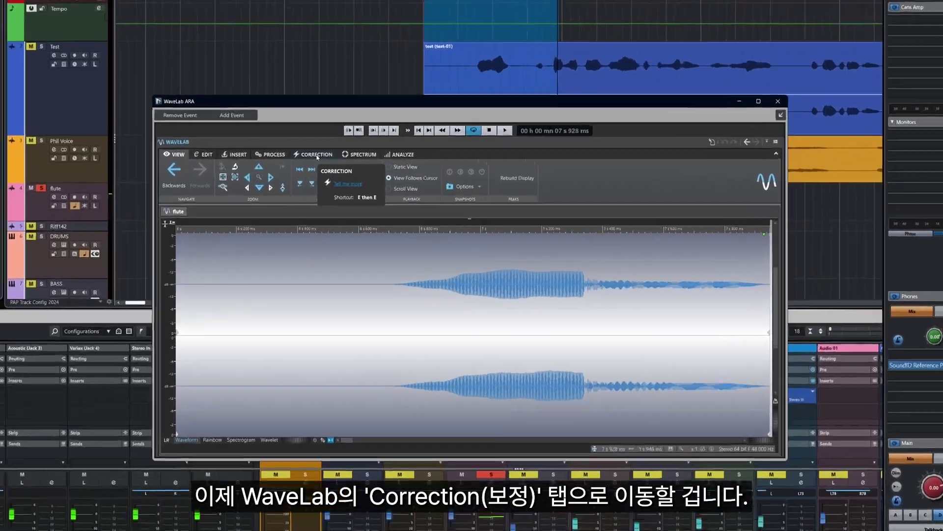
# Step: Run WaveLab's Correction error detection on the whole flute file at Standard Sensitivity and look for the next error
pyautogui.click(357, 184)
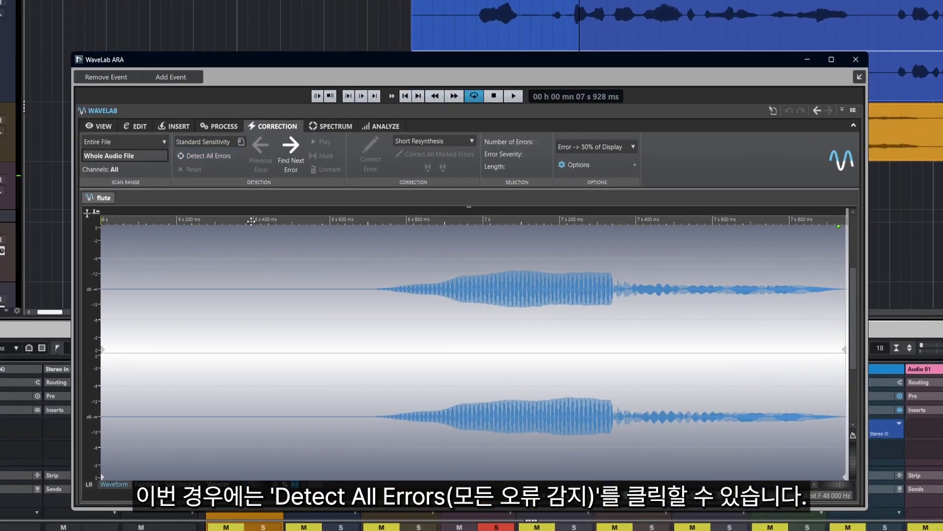
pyautogui.click(203, 157)
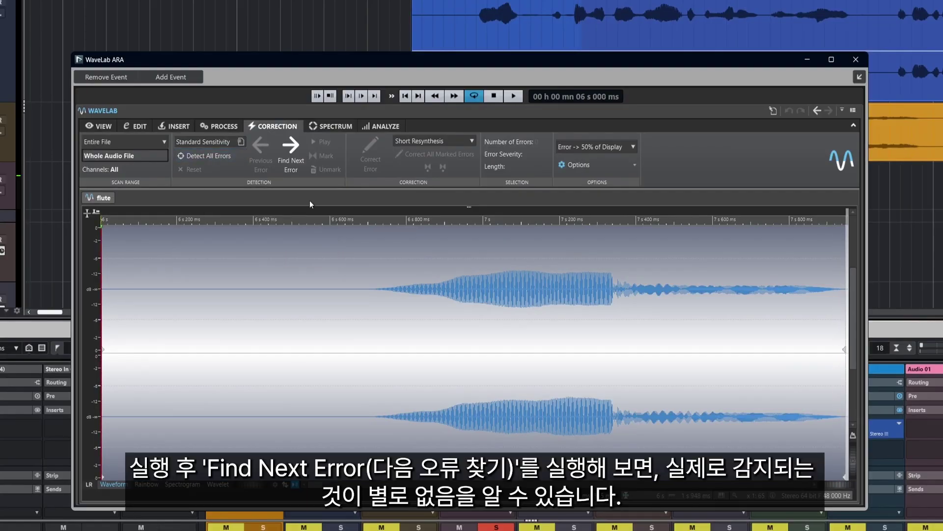
pyautogui.click(292, 150)
pyautogui.click(292, 151)
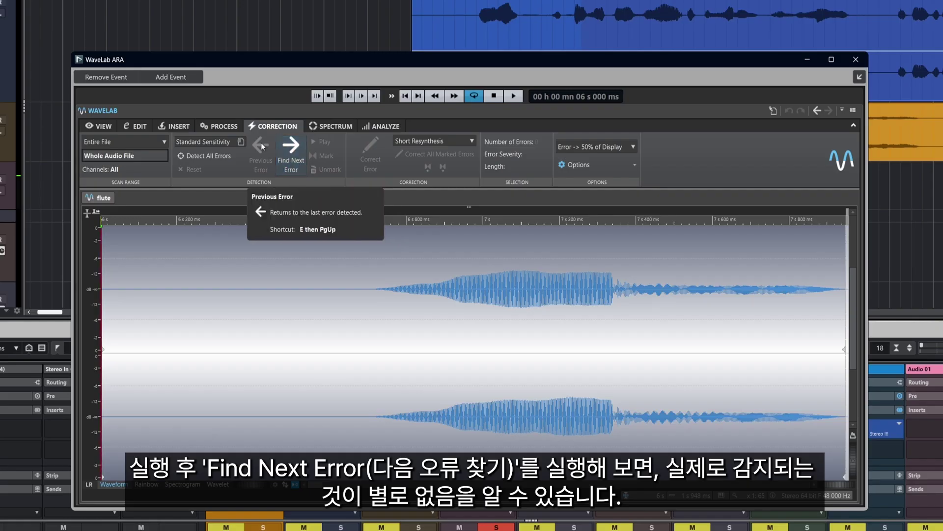
# Step: Open the Error Detection Configuration and load the PAP High Sense preset
pyautogui.click(207, 141)
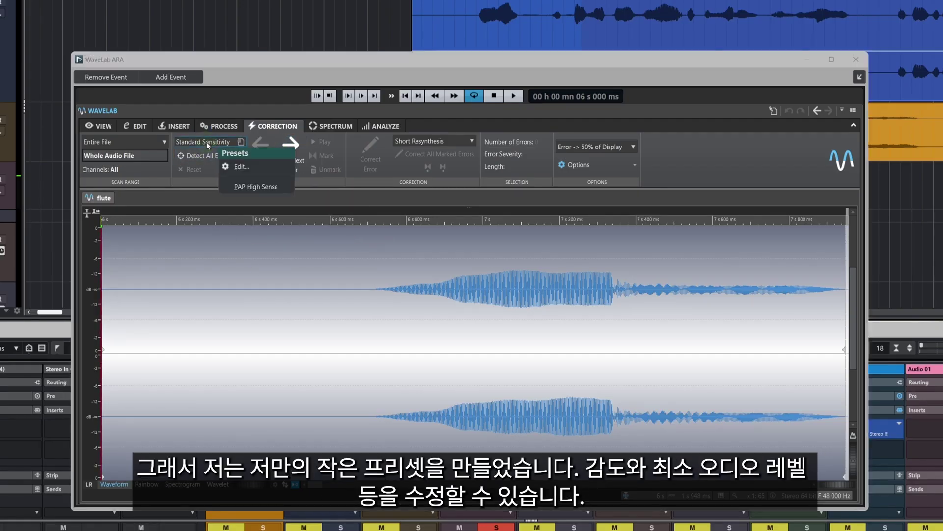
pyautogui.click(241, 168)
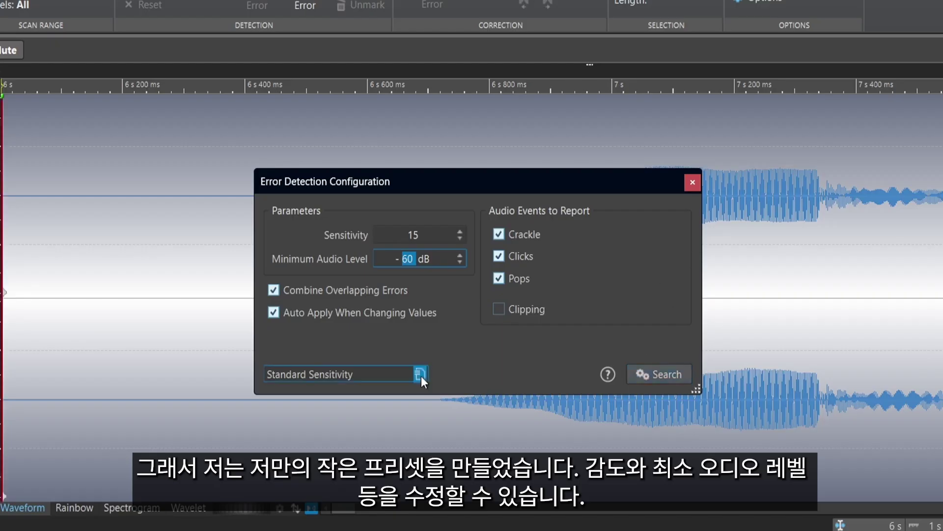
pyautogui.click(362, 370)
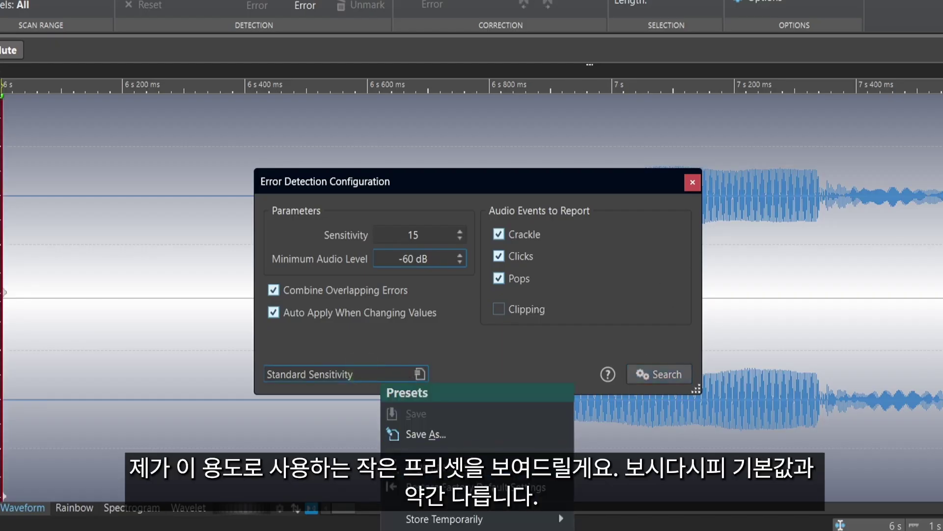
pyautogui.click(427, 459)
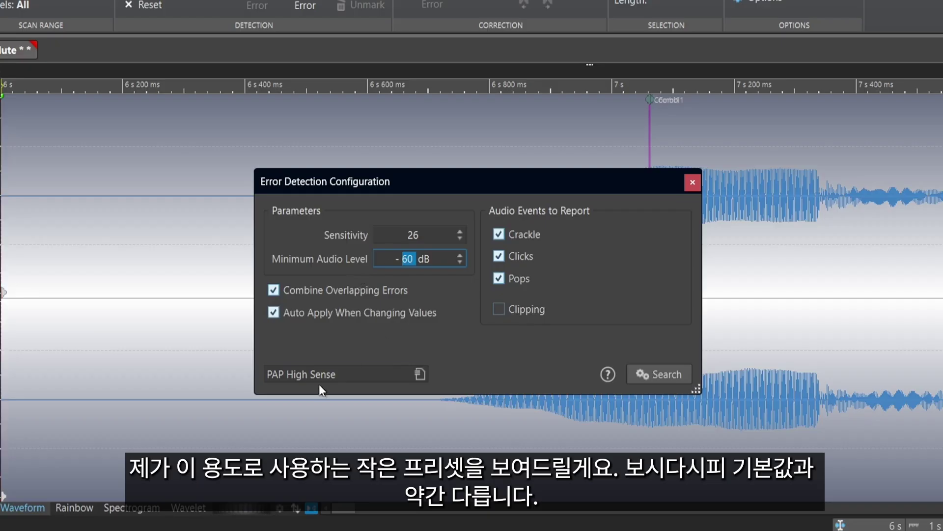
# Step: Restore the factory default error detection settings
pyautogui.click(305, 376)
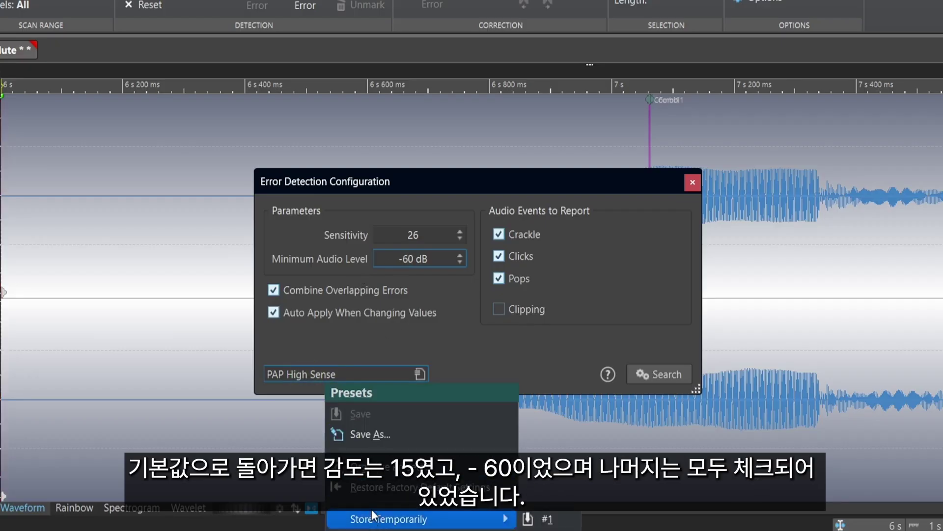
pyautogui.moveTo(421, 516)
pyautogui.click(420, 487)
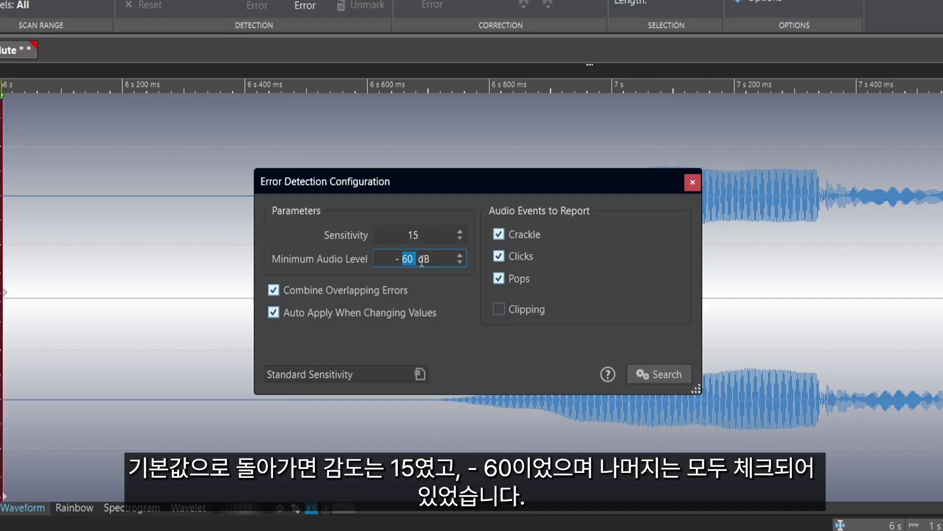
# Step: Look through the error detection presets, leave the configuration, and examine the marked spot in the flute waveform up close
pyautogui.click(346, 375)
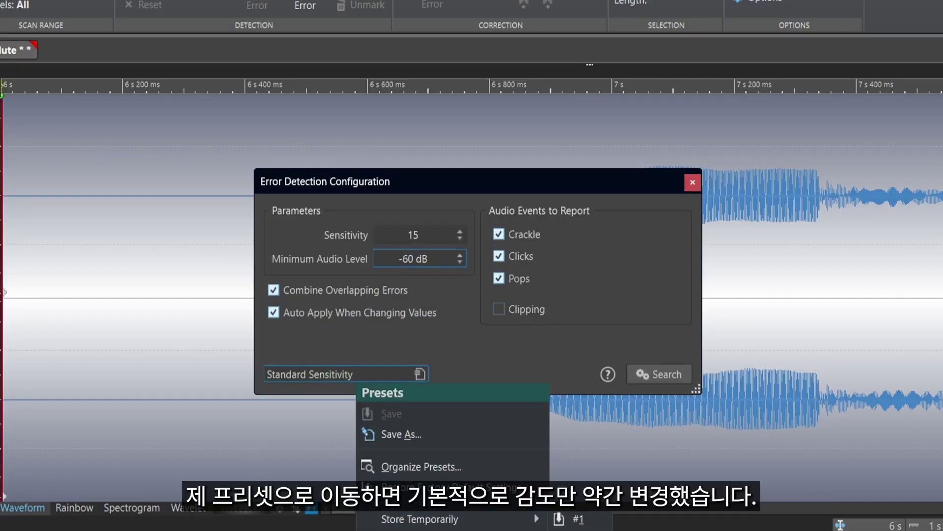
pyautogui.click(573, 519)
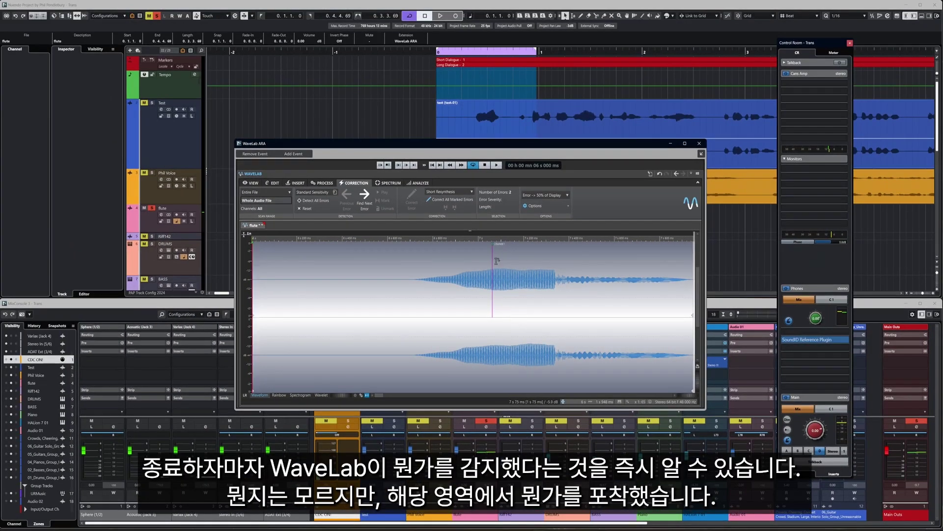
pyautogui.scroll(5, 497, 263)
pyautogui.scroll(-2, 481, 283)
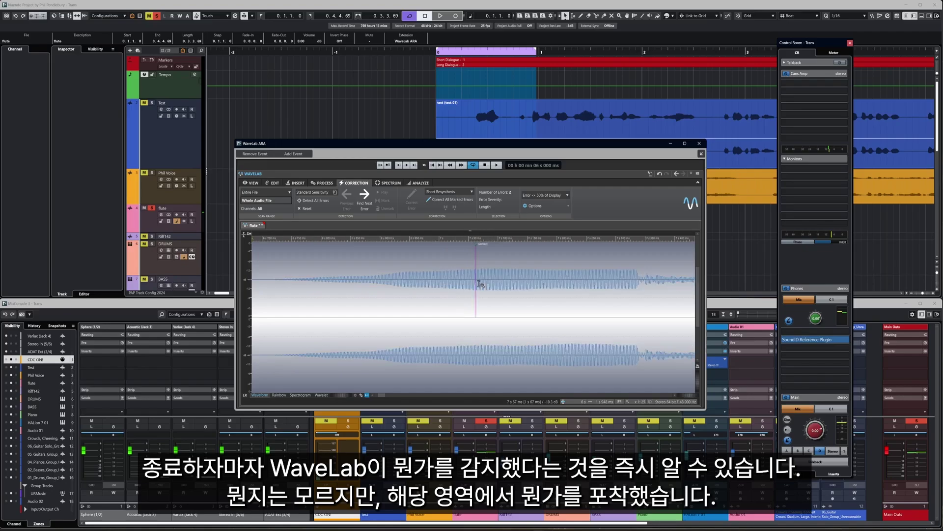
pyautogui.scroll(2, 482, 284)
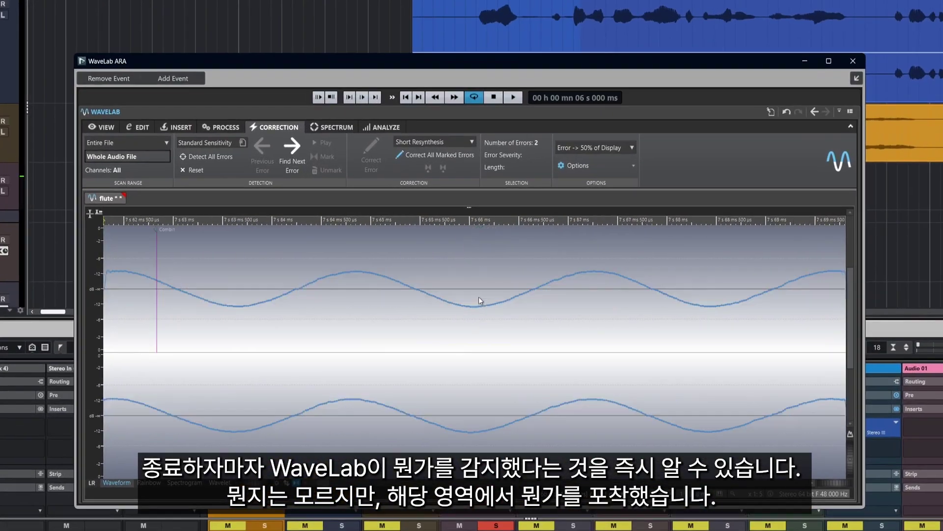
pyautogui.scroll(-4, 481, 296)
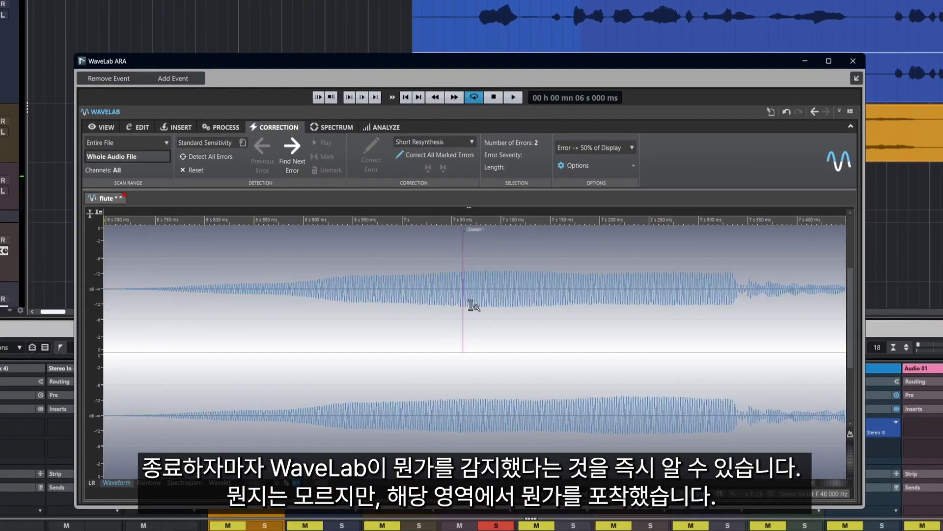
pyautogui.scroll(-2, 473, 304)
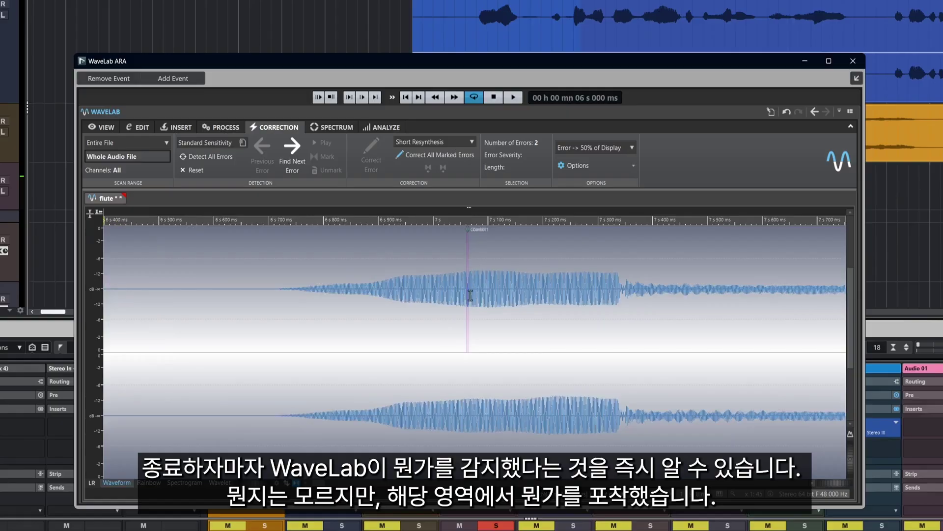
# Step: Find the next error in the flute file, play the audio from around it, and view the wider waveform containing the marker
pyautogui.click(289, 155)
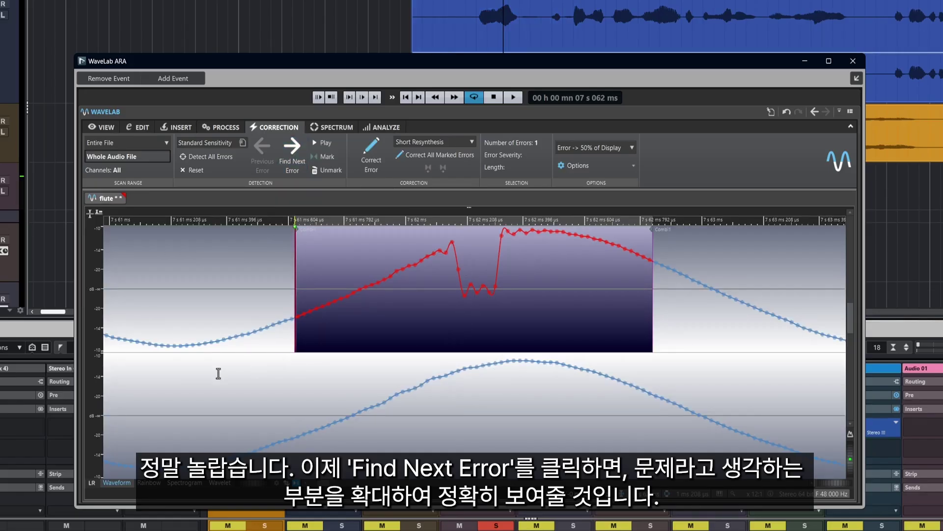
pyautogui.click(191, 379)
pyautogui.press('space')
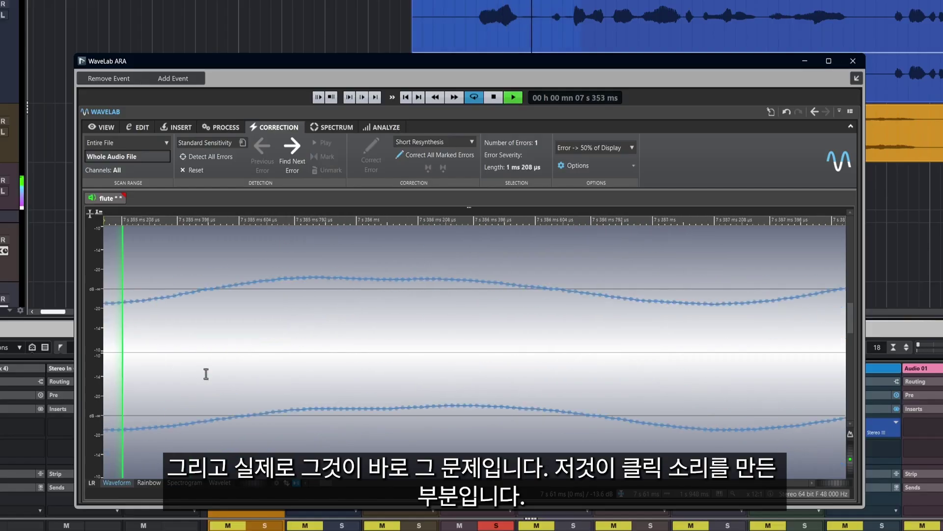
pyautogui.press('space')
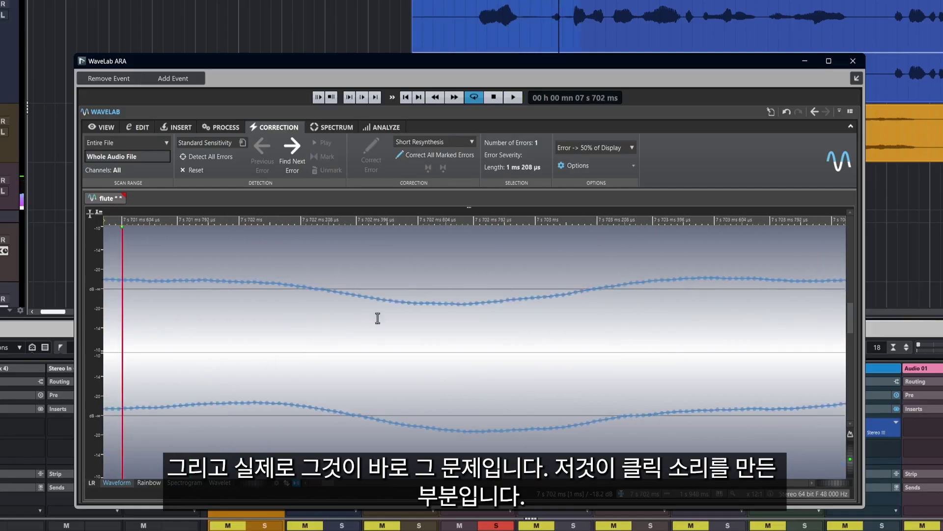
pyautogui.scroll(-10, 385, 335)
pyautogui.scroll(-2, 385, 335)
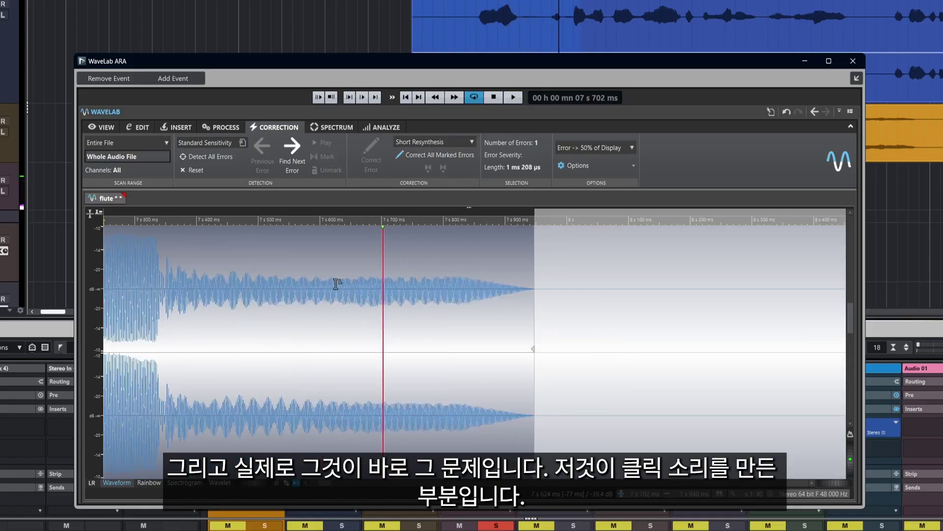
pyautogui.hscroll(-5, 347, 244)
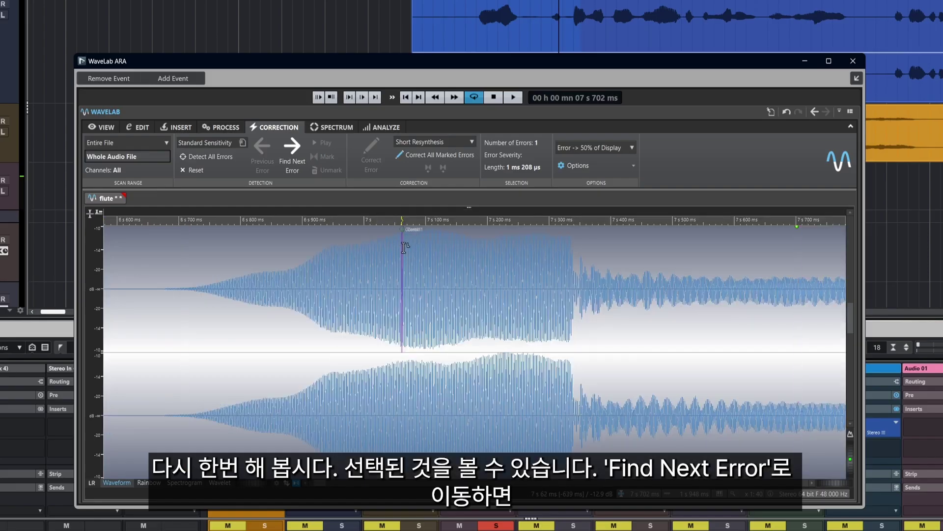
# Step: Find the flute error again, correct it with Short Resynthesis, and view the alternative correction methods
pyautogui.click(292, 155)
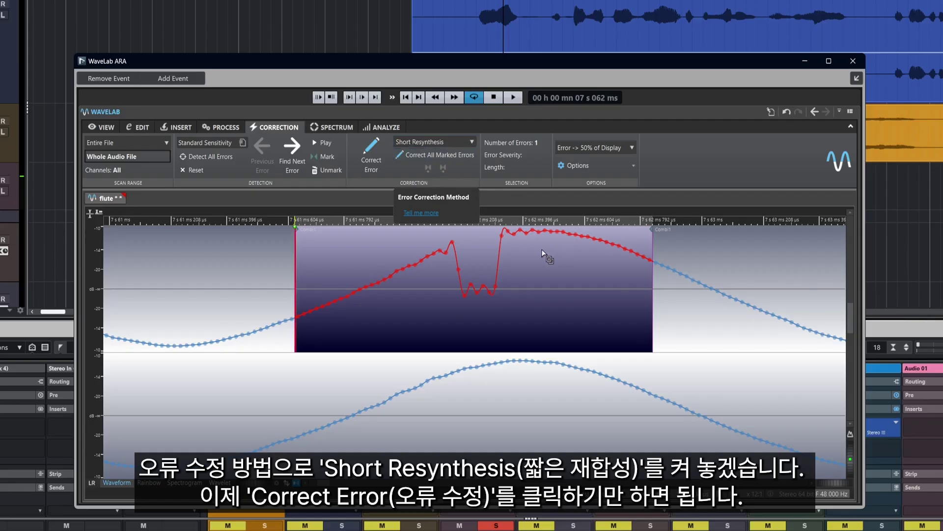
pyautogui.click(368, 156)
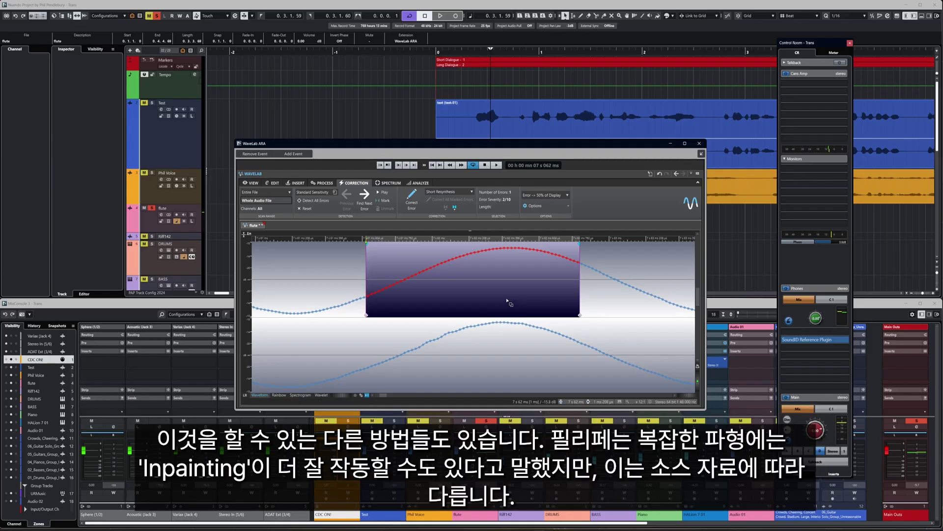
pyautogui.click(459, 194)
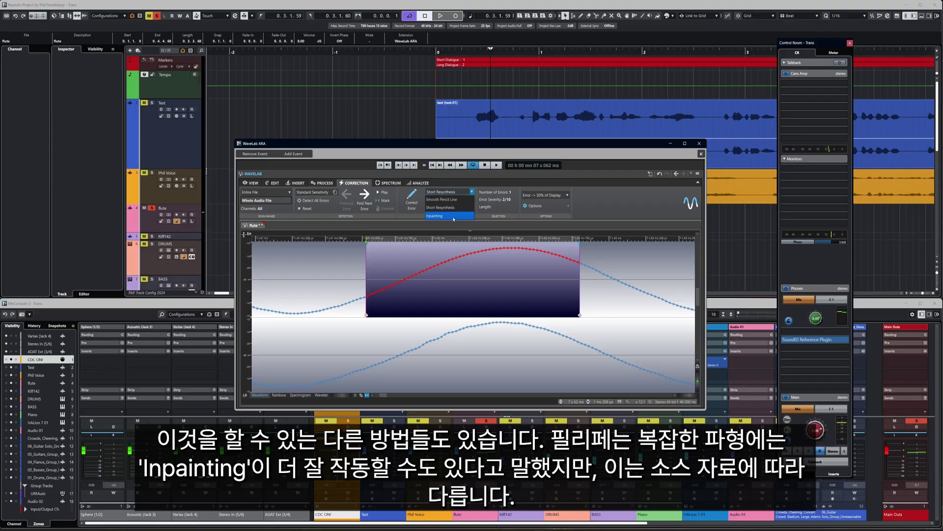
pyautogui.click(529, 288)
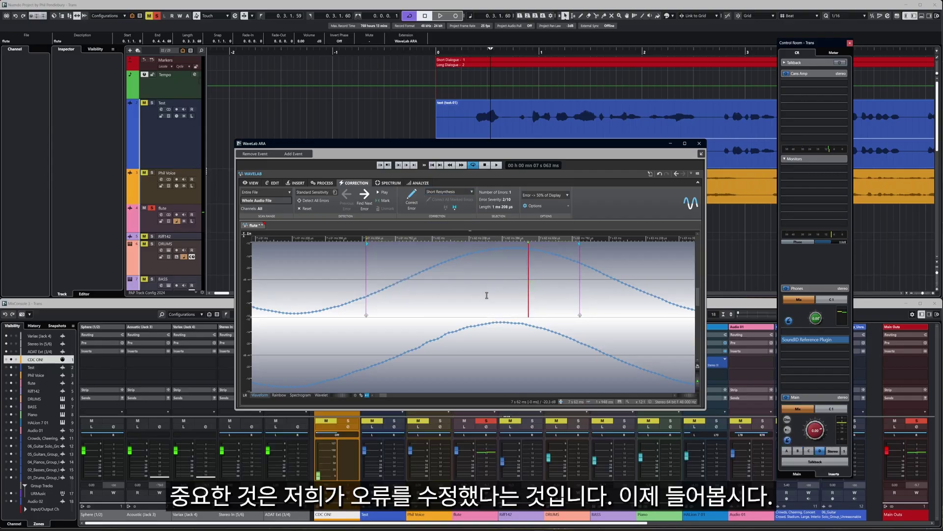
# Step: Play the corrected flute passage from before the repaired spot and return the cursor to just after it
pyautogui.click(342, 338)
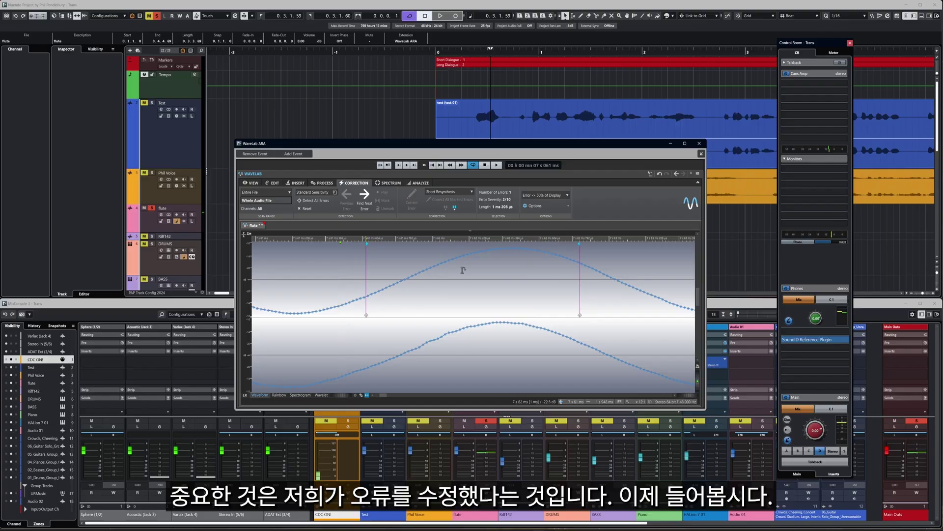
pyautogui.click(388, 396)
pyautogui.moveTo(389, 397); pyautogui.dragTo(381, 397)
pyautogui.click(267, 303)
pyautogui.press('space')
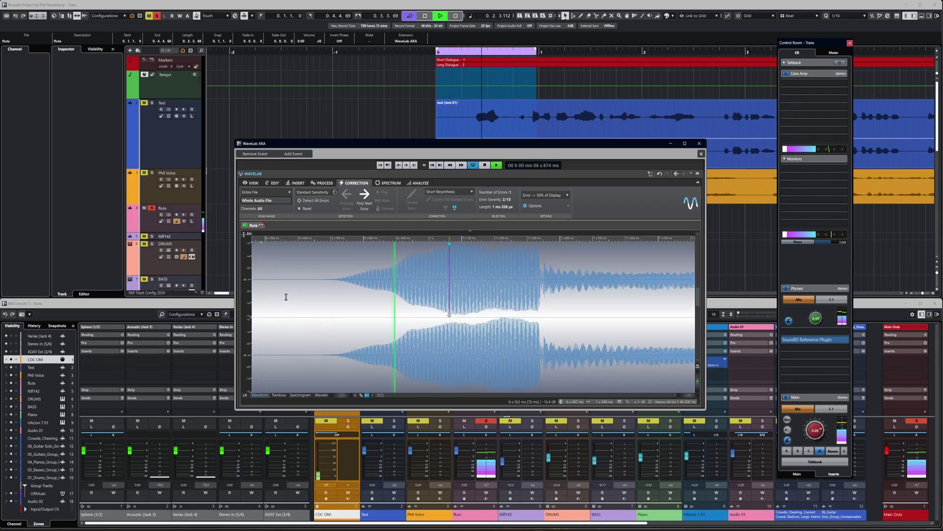
pyautogui.press('space')
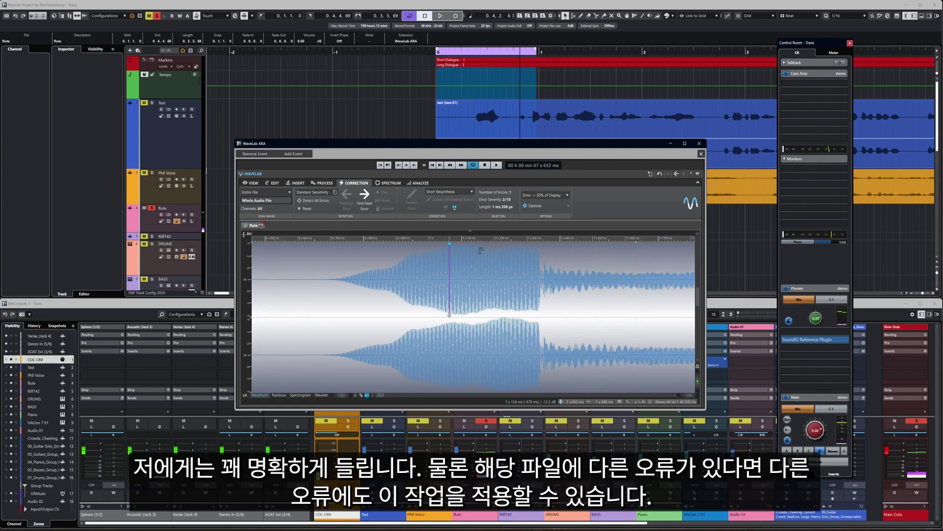
pyautogui.click(460, 285)
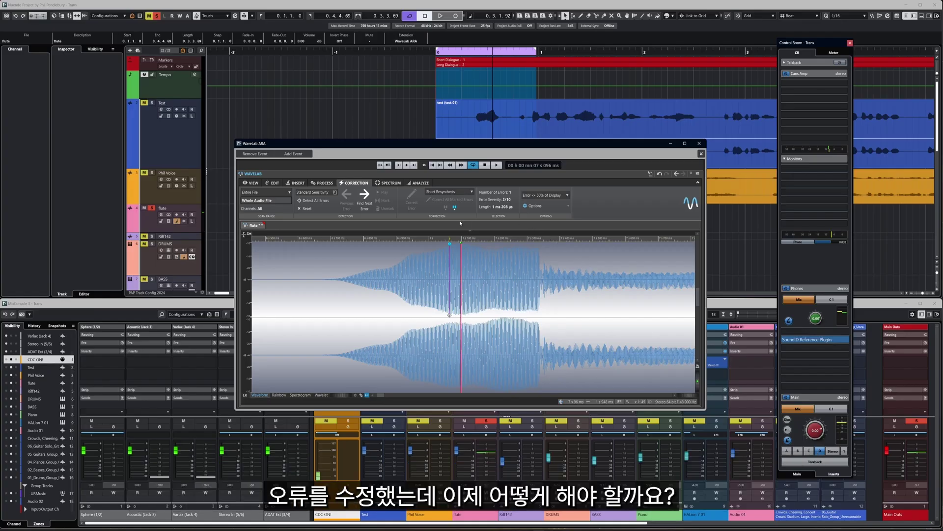
# Step: Close WaveLab ARA and make the extension permanent on the flute event
pyautogui.click(699, 145)
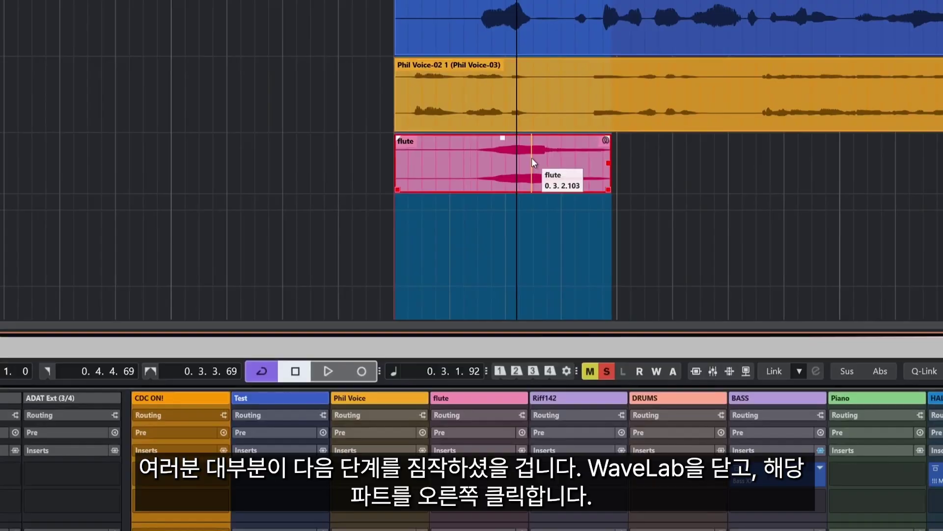
pyautogui.rightClick(527, 165)
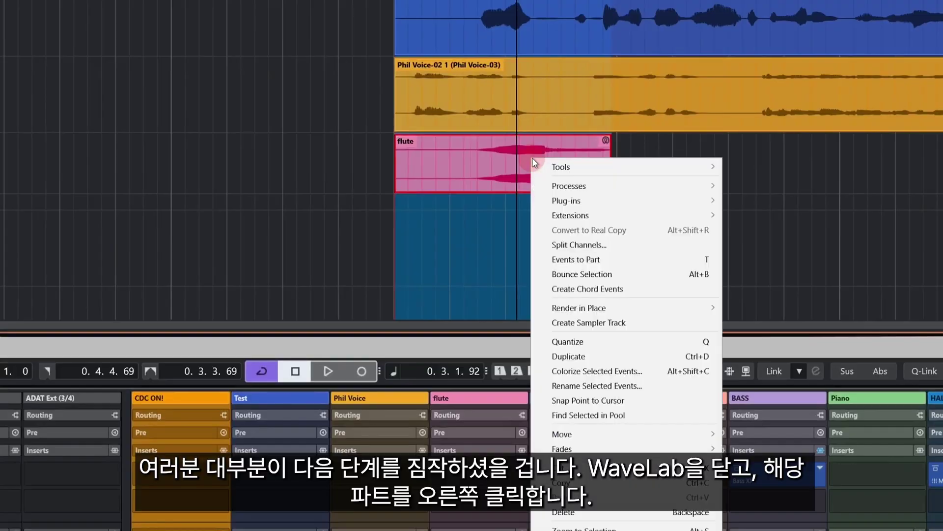
pyautogui.moveTo(604, 219)
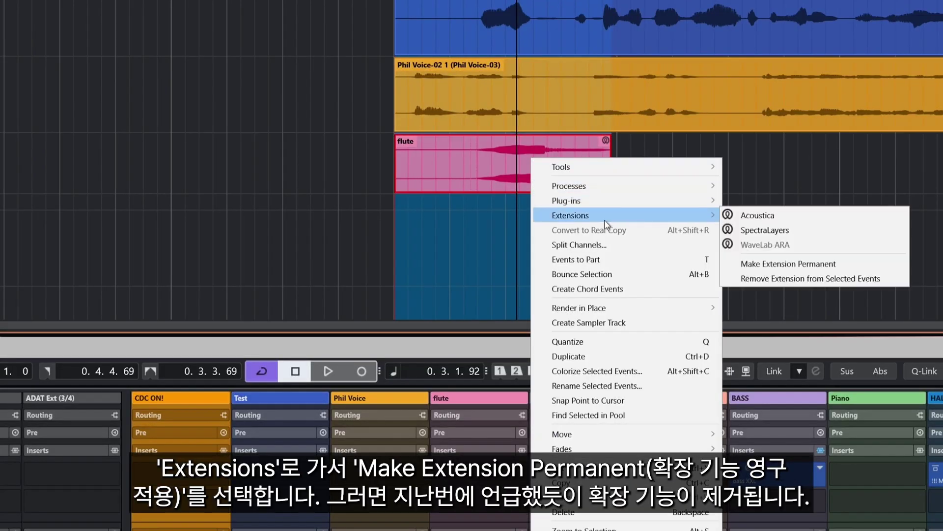
pyautogui.click(788, 268)
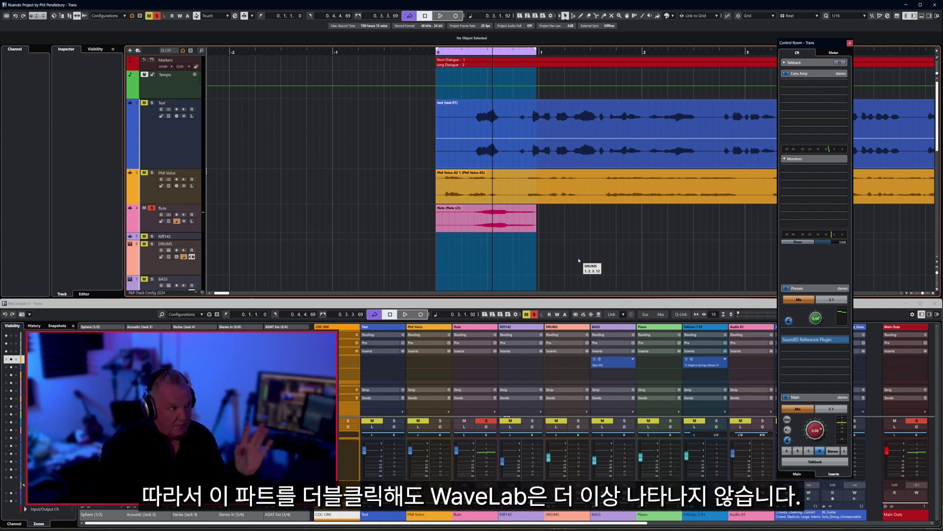
# Step: Check the flute event in the Sample Editor, close the editor, and play the repaired event in the project
pyautogui.doubleClick(493, 222)
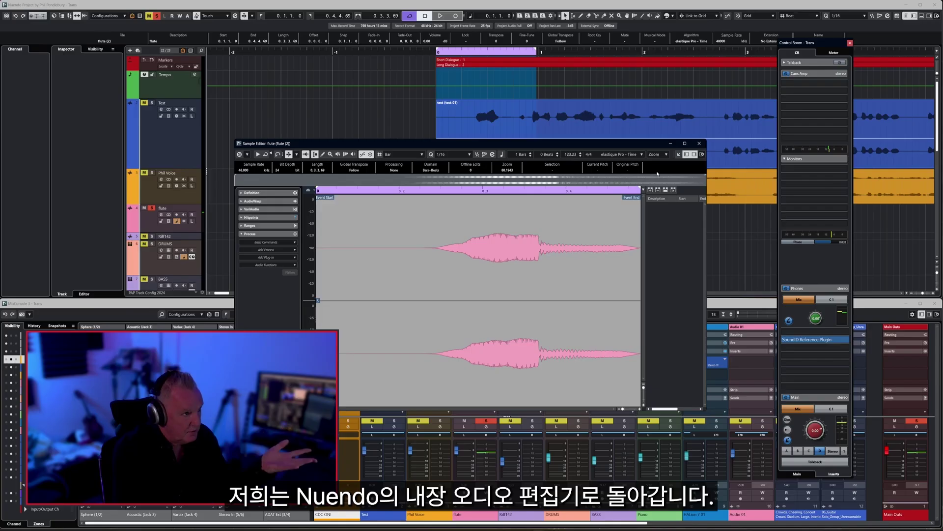
pyautogui.click(700, 144)
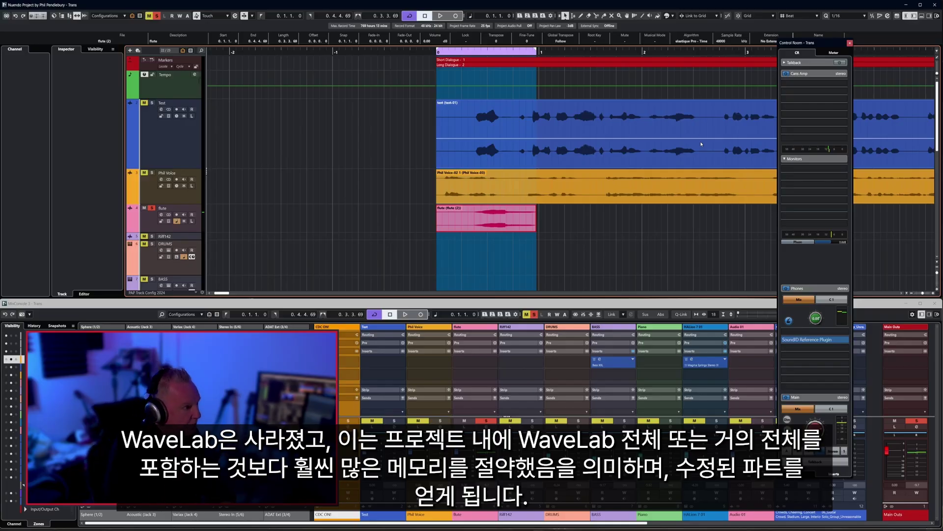
pyautogui.press('space')
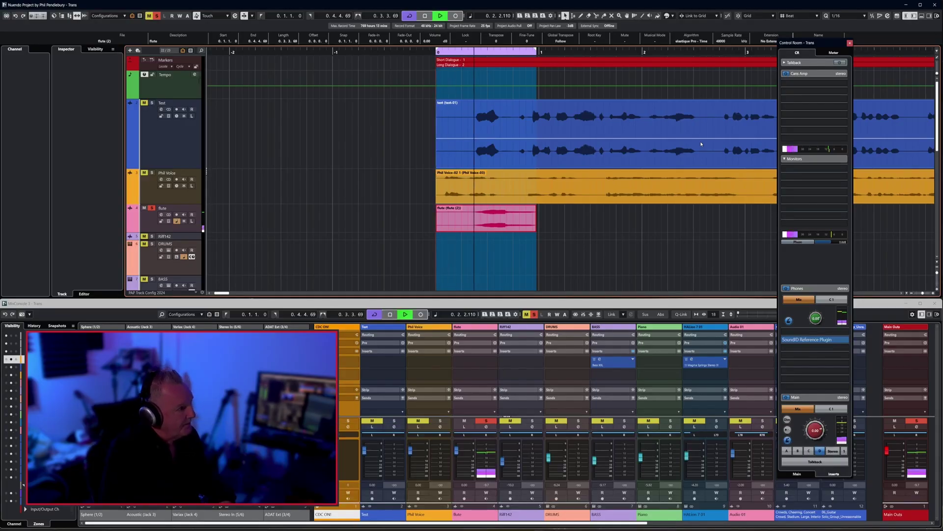
pyautogui.press('space')
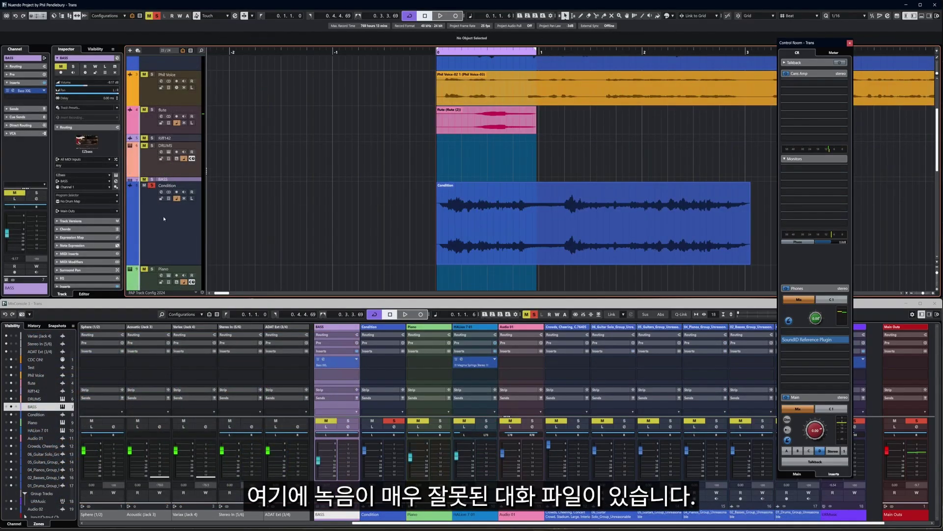
# Step: Select the audio event on the Condition track, set the locators to its range, and play it
pyautogui.click(164, 219)
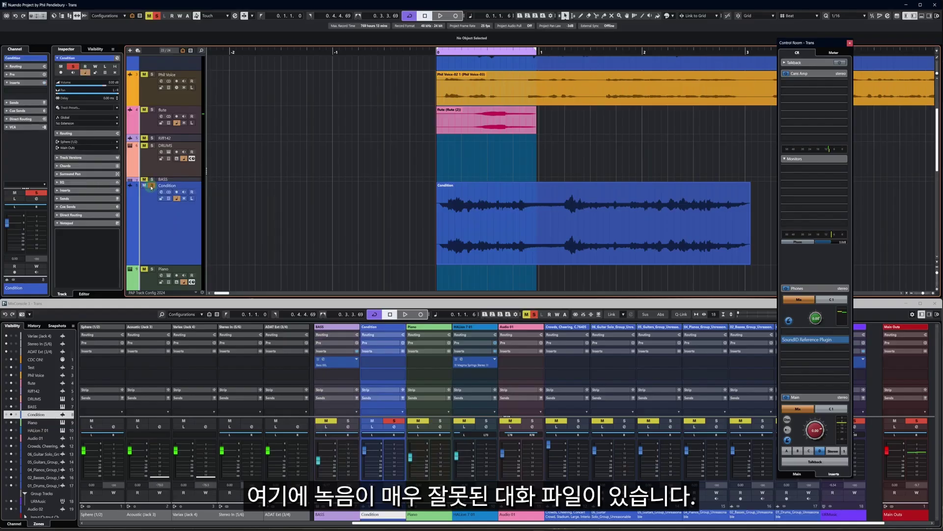
pyautogui.click(532, 236)
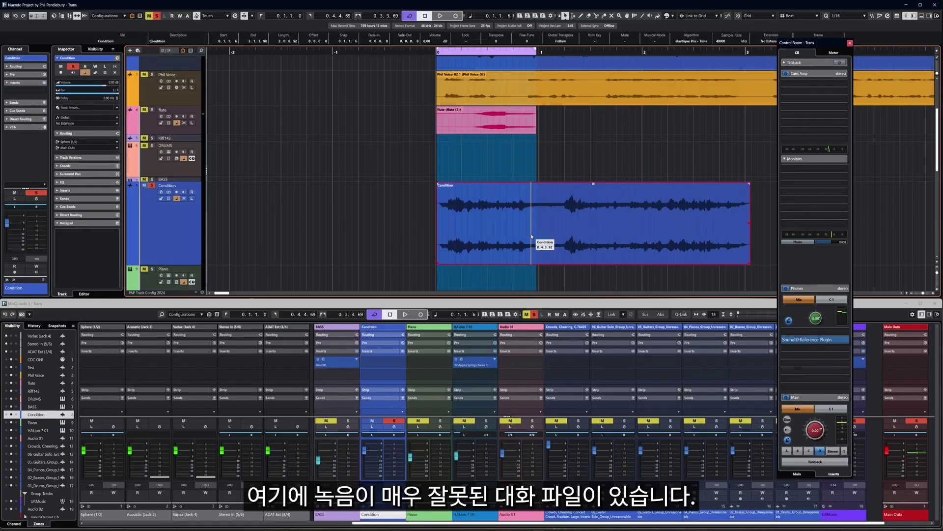
pyautogui.press('p')
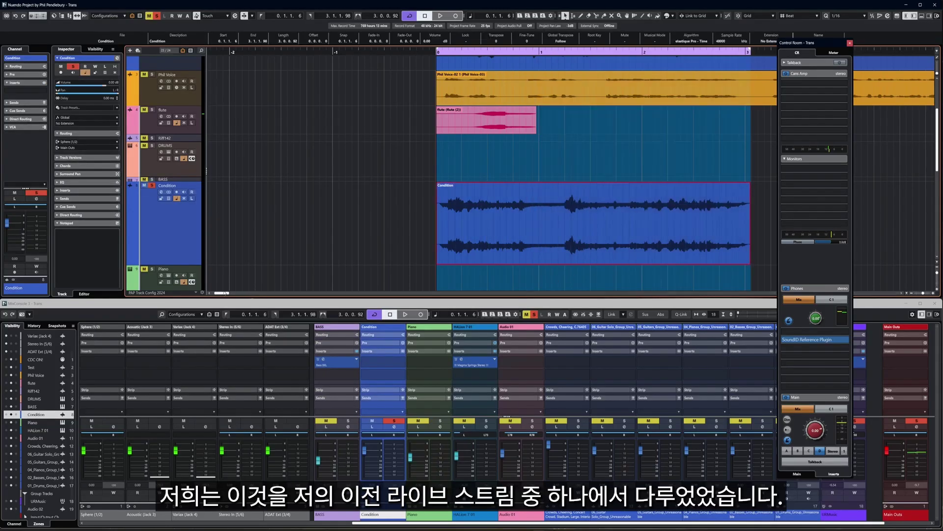
pyautogui.hscroll(3, 635, 234)
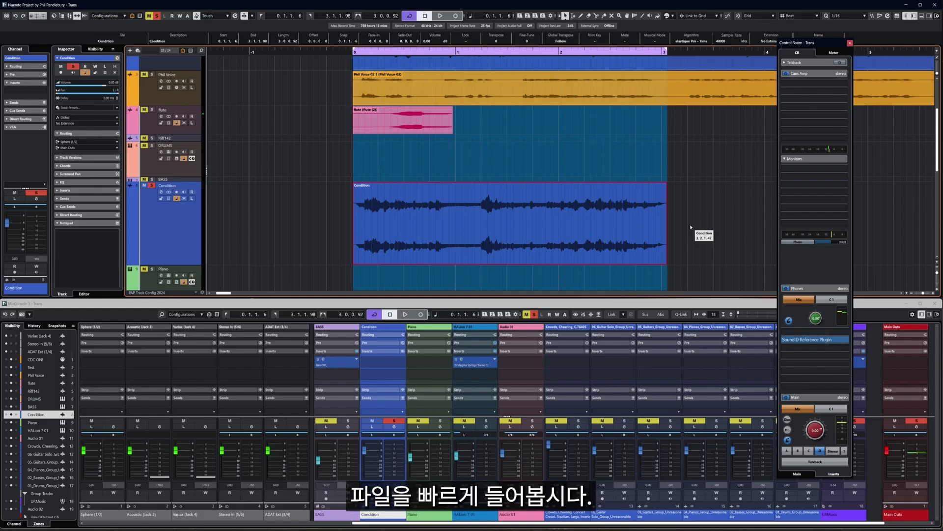
pyautogui.press('space')
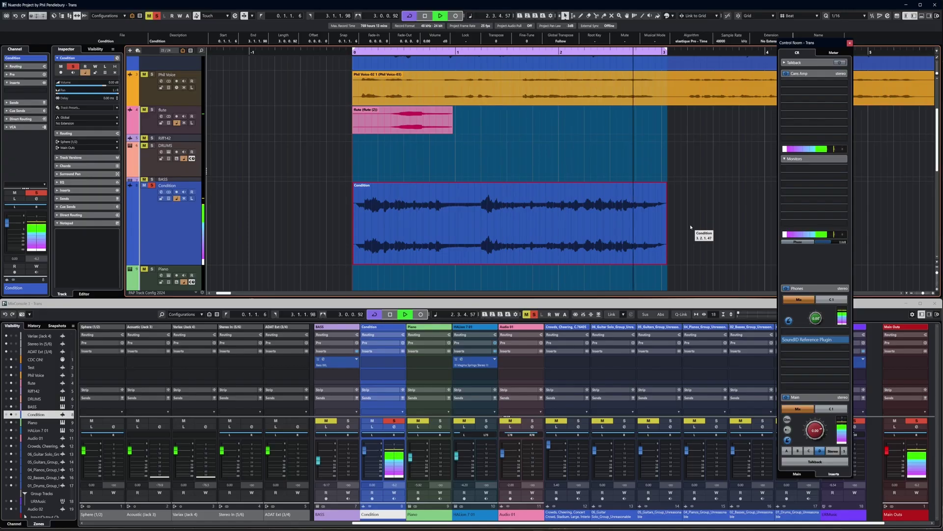
pyautogui.press('space')
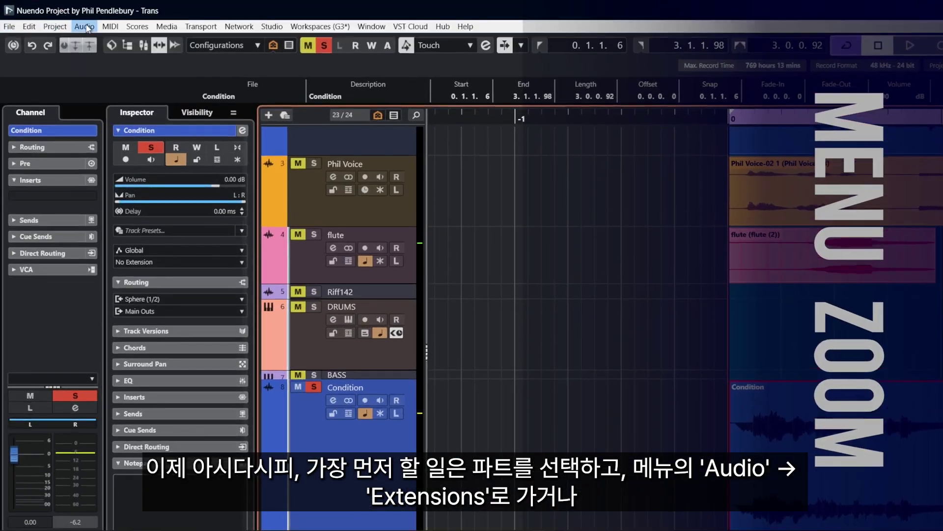
# Step: Open the Condition event with the SpectraLayers extension and play its audio there
pyautogui.click(84, 26)
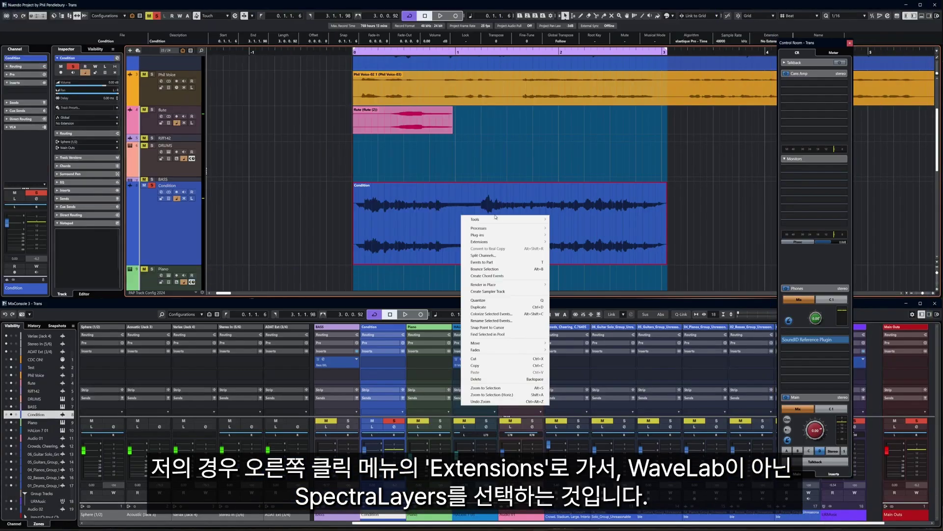
pyautogui.moveTo(541, 213)
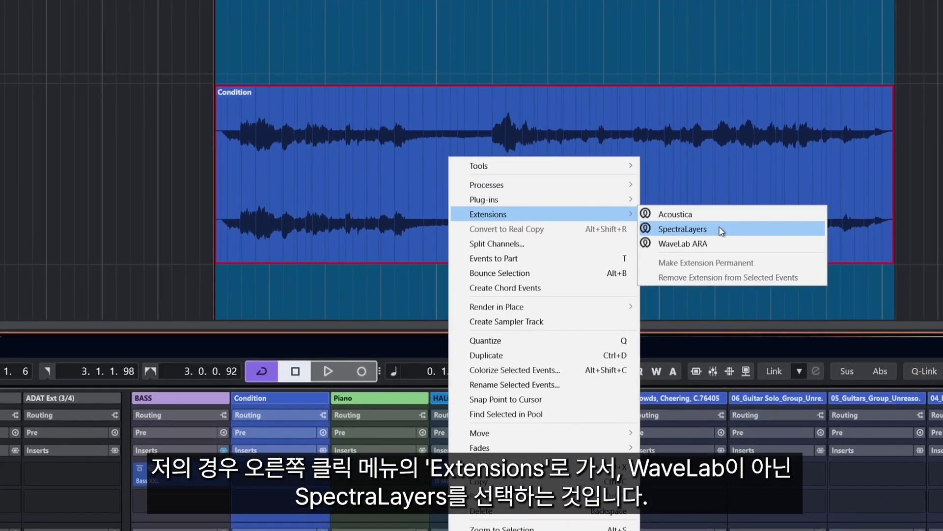
pyautogui.click(721, 230)
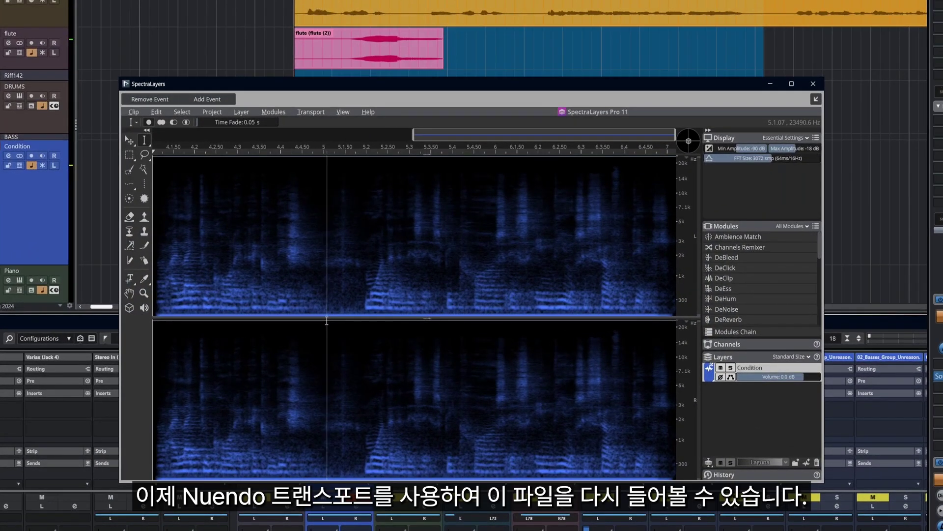
pyautogui.press('space')
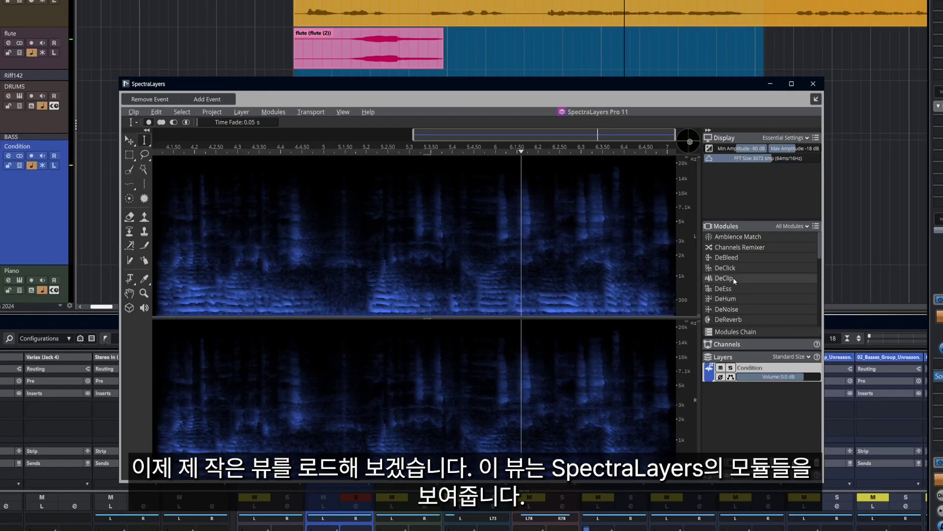
# Step: Load the interface layout PAP Modules.layout and place the floating Modules and Layers panels over the upper part of the spectrogram
pyautogui.click(347, 115)
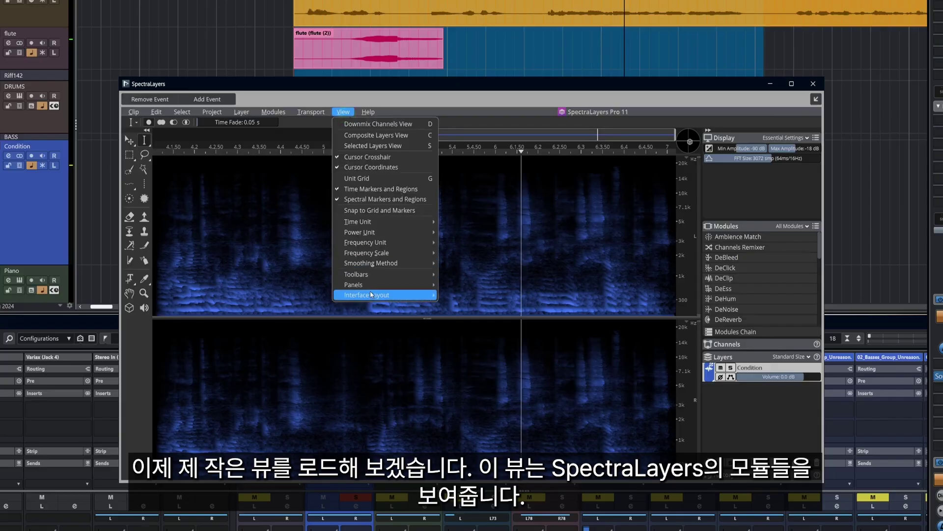
pyautogui.moveTo(371, 296)
pyautogui.click(450, 295)
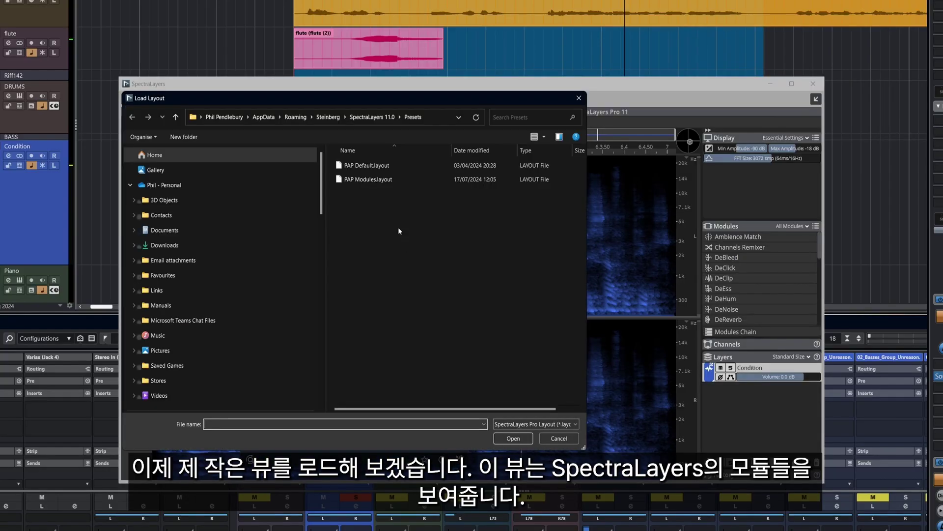
pyautogui.doubleClick(370, 181)
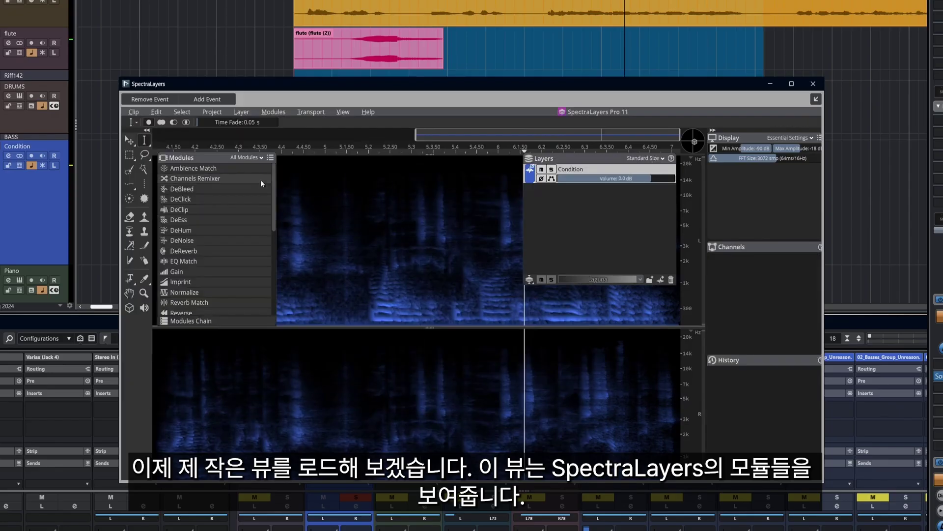
pyautogui.click(230, 146)
pyautogui.moveTo(230, 148); pyautogui.dragTo(223, 146)
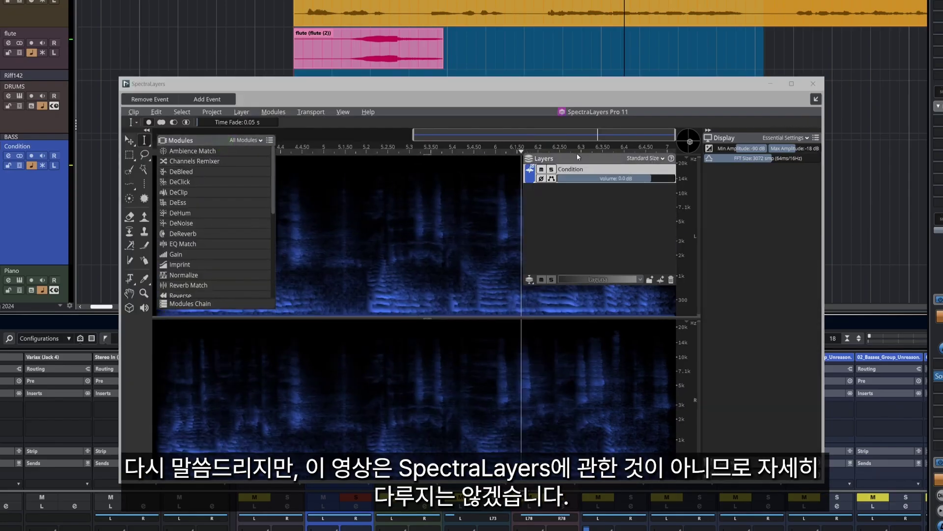
pyautogui.moveTo(581, 156); pyautogui.dragTo(577, 146)
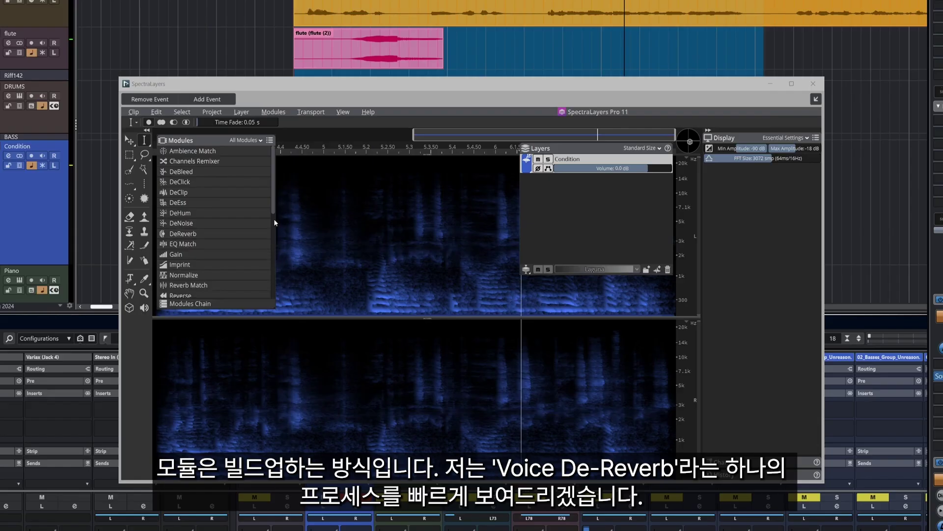
# Step: Apply the Voice DeReverb module to the Condition layer with an 80% reduction ratio, and close its dialog
pyautogui.moveTo(273, 212); pyautogui.dragTo(274, 219)
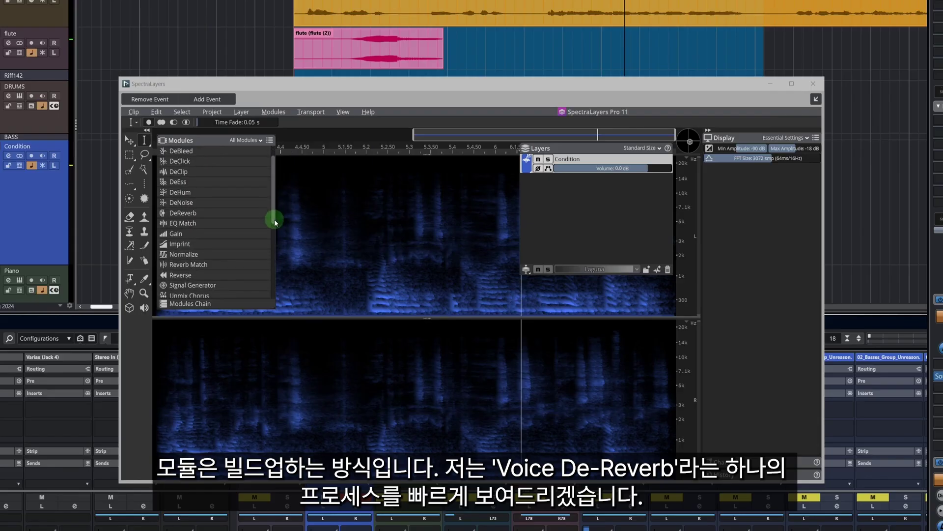
pyautogui.scroll(-5, 231, 252)
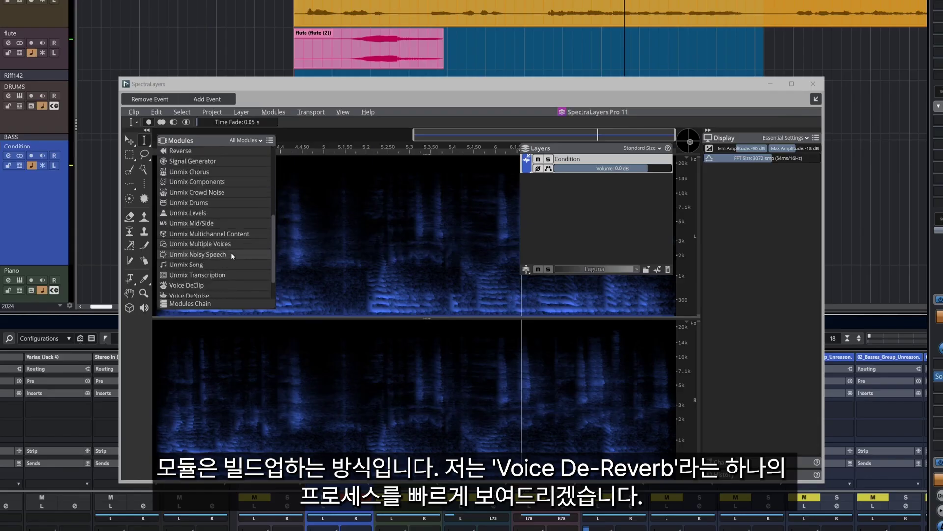
pyautogui.click(203, 276)
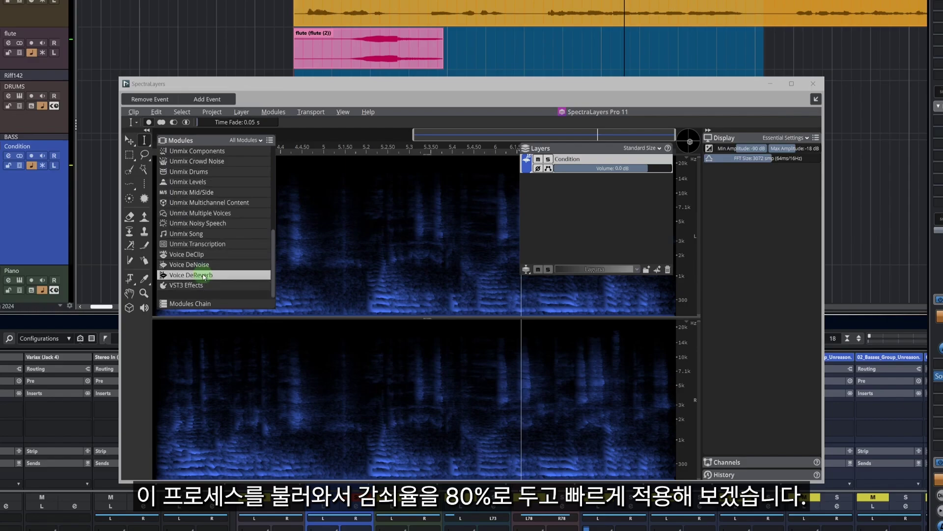
pyautogui.moveTo(110, 283); pyautogui.dragTo(448, 244)
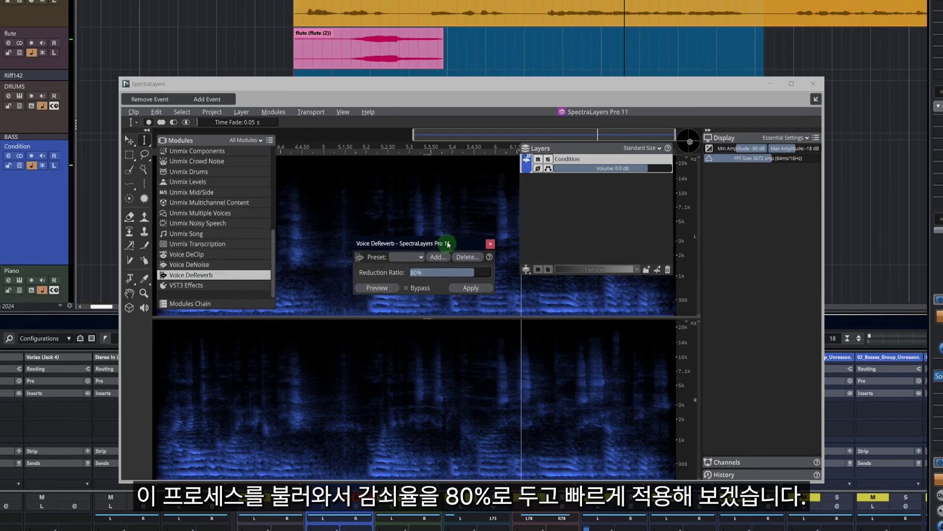
pyautogui.click(464, 290)
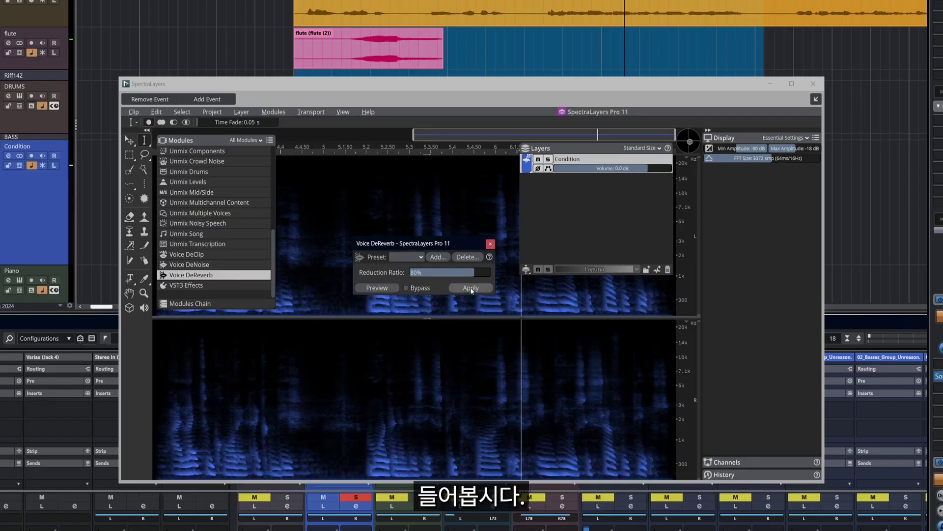
pyautogui.click(491, 245)
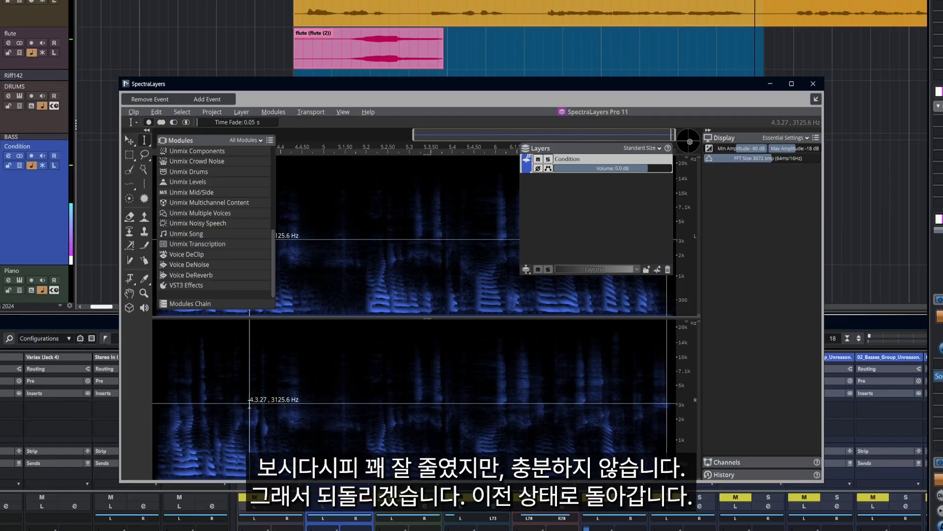
# Step: Undo the Voice DeReverb process and play the original Condition audio from near its start
pyautogui.hotkey('ctrl', 'z')
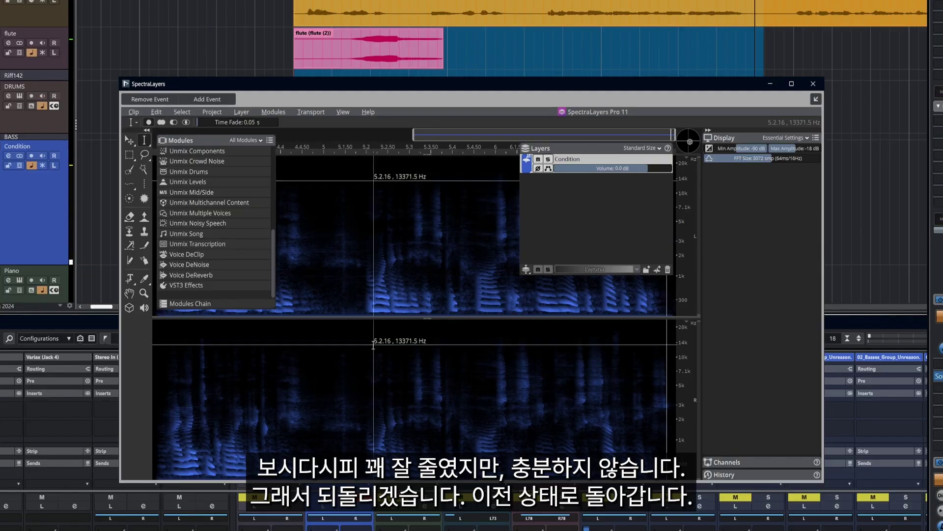
pyautogui.hotkey('ctrl', 'z')
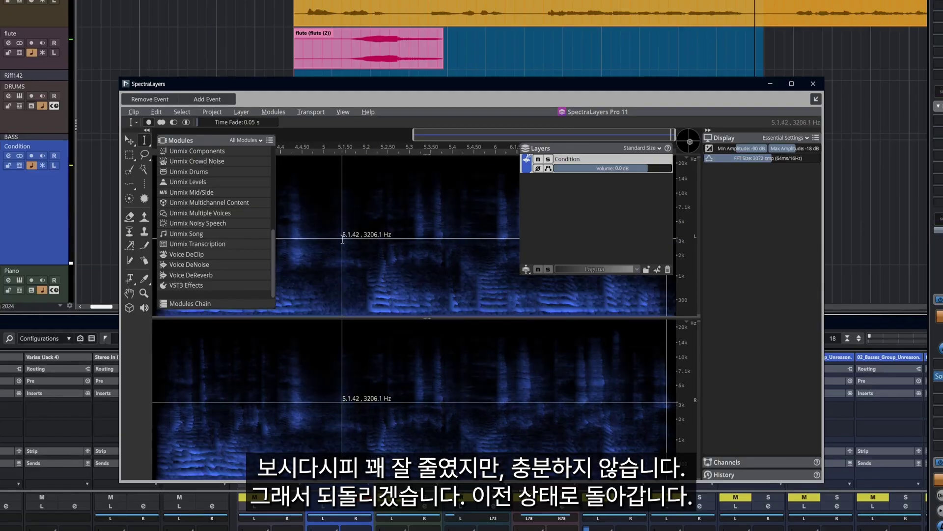
pyautogui.click(173, 412)
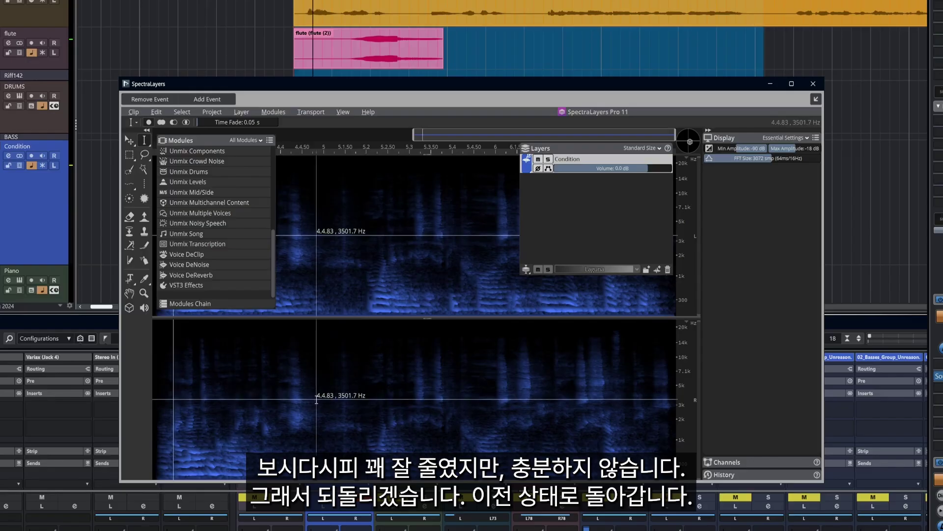
pyautogui.press('space')
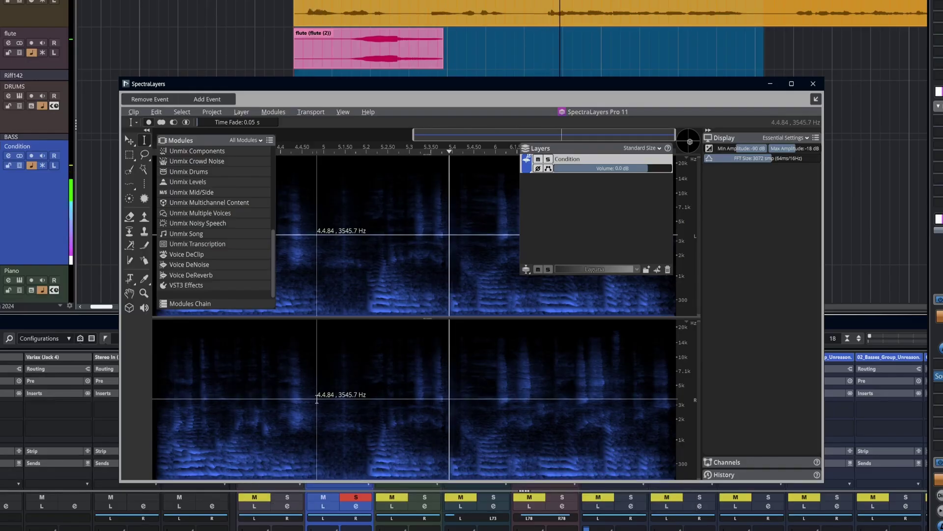
pyautogui.press('space')
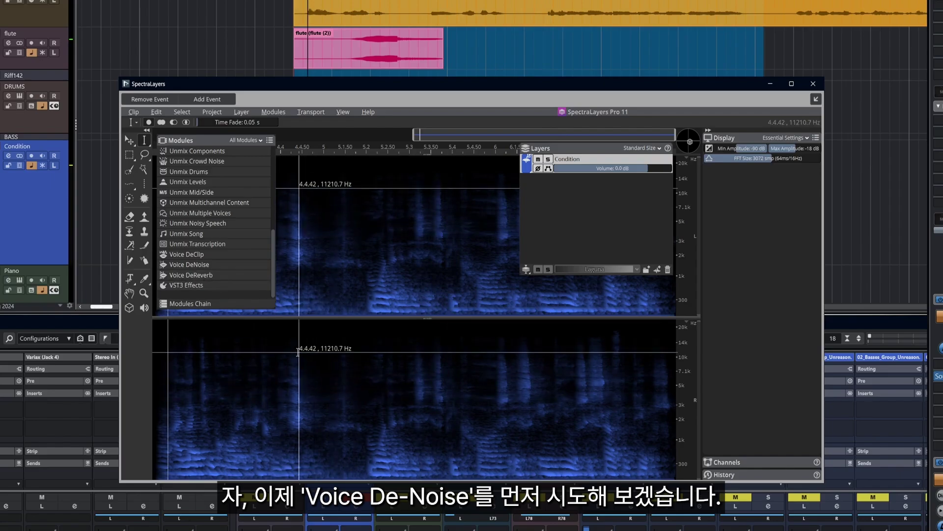
# Step: Apply Voice DeNoise to the Condition layer with background Noise (Strong) and a 100% reduction ratio, and play the processed audio
pyautogui.click(196, 268)
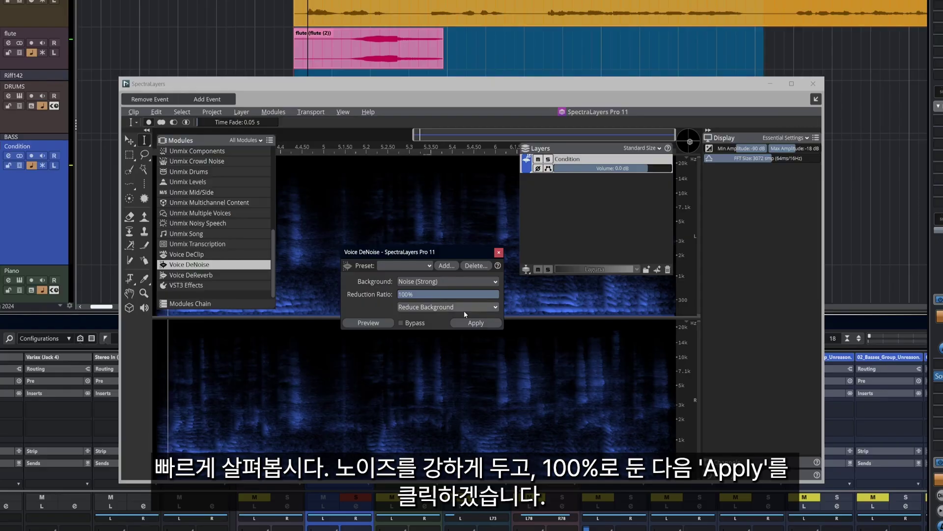
pyautogui.click(430, 283)
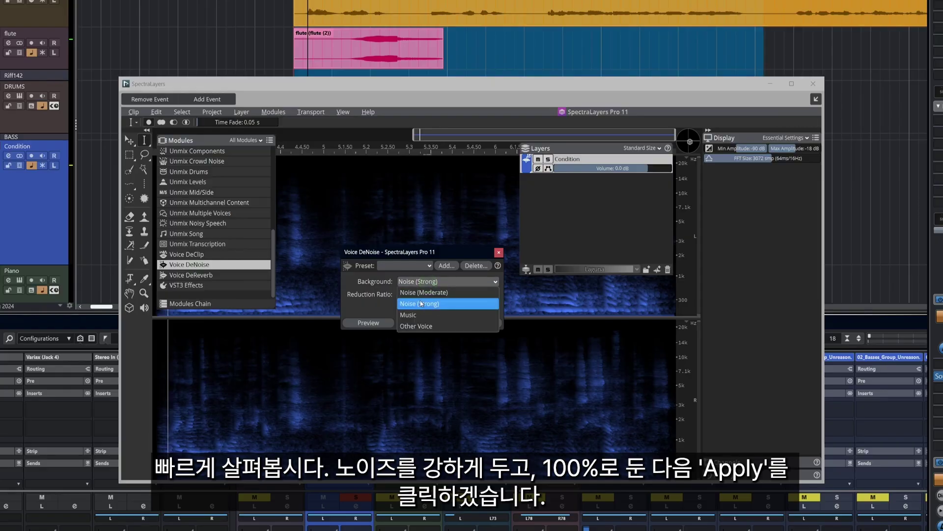
pyautogui.click(421, 304)
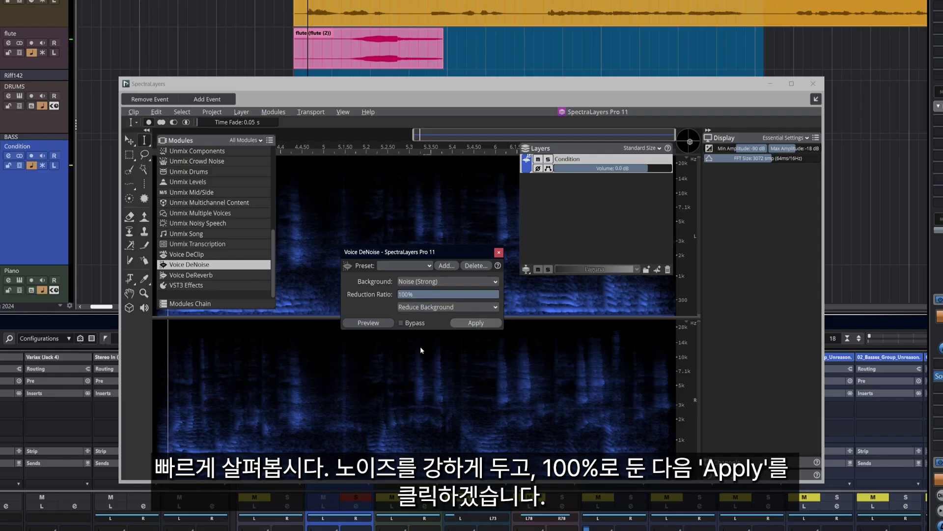
pyautogui.press('Return')
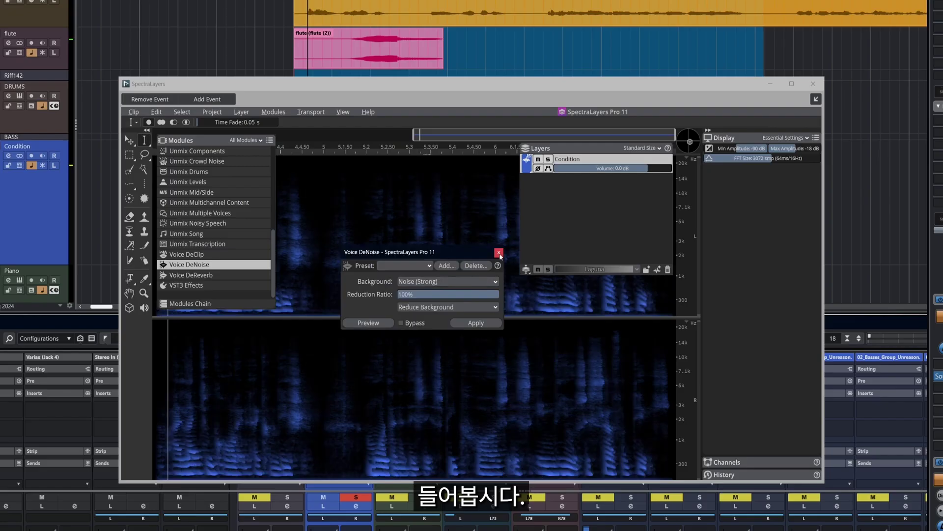
pyautogui.click(499, 253)
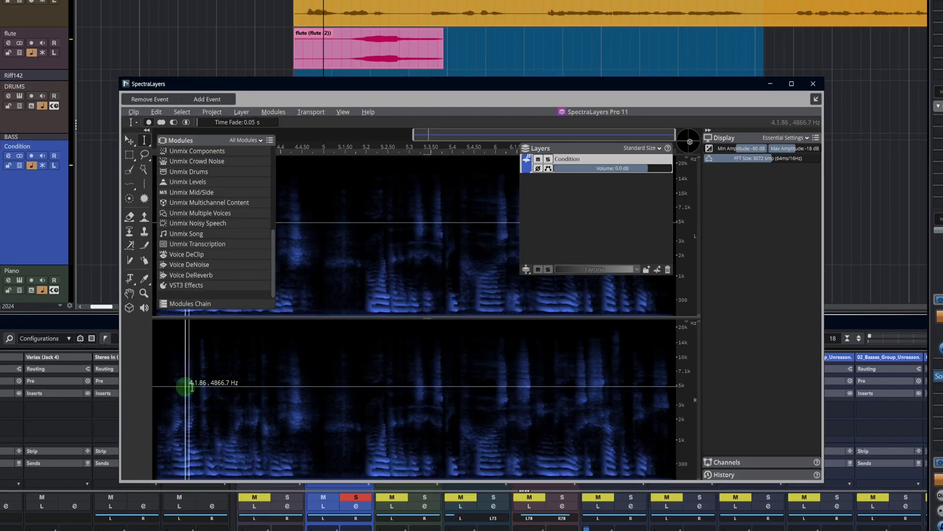
pyautogui.press('space')
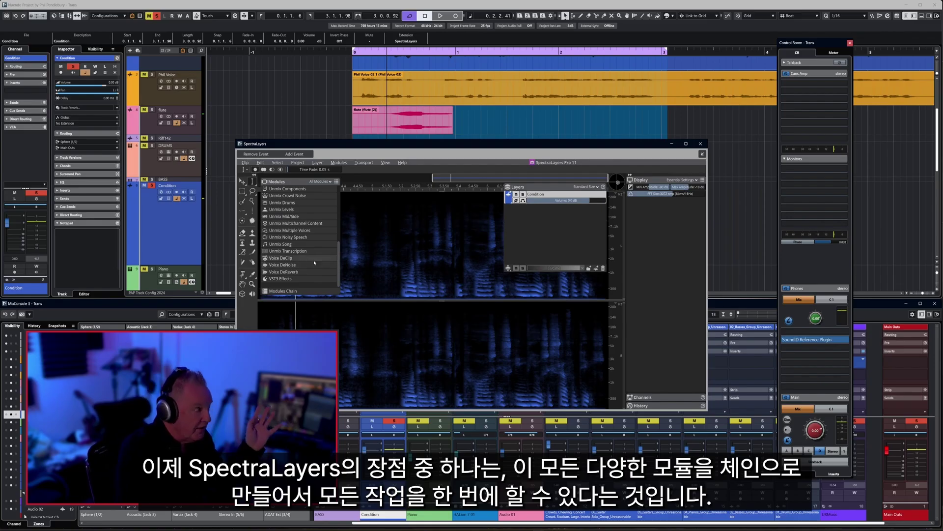
# Step: Open the Modules Chain and load the preset PAP Noise Dereverb Noisy Transcript
pyautogui.scroll(1, 315, 263)
pyautogui.scroll(-1, 315, 264)
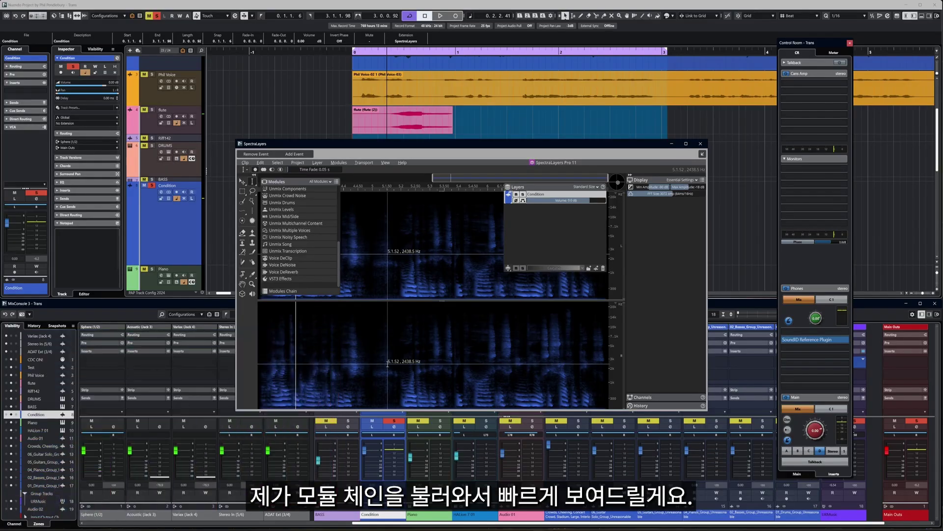
pyautogui.click(278, 291)
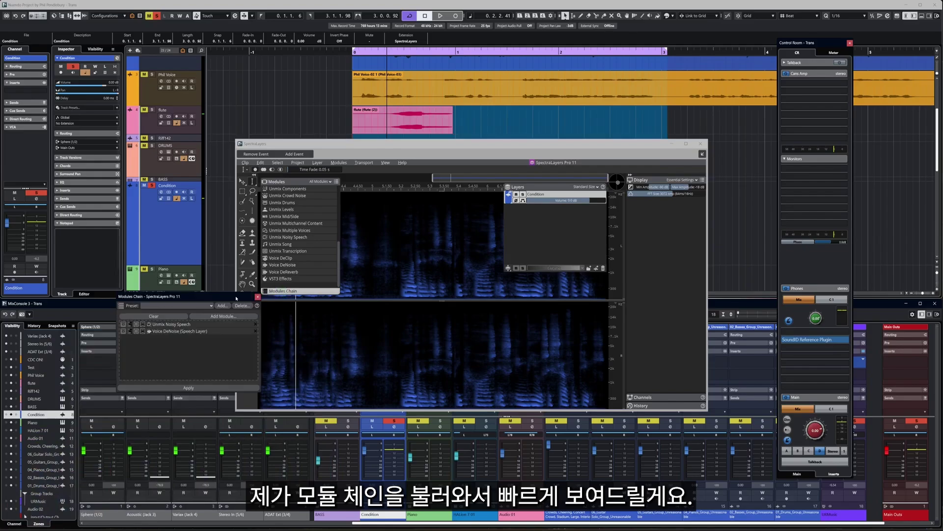
pyautogui.moveTo(203, 297); pyautogui.dragTo(451, 247)
pyautogui.click(455, 254)
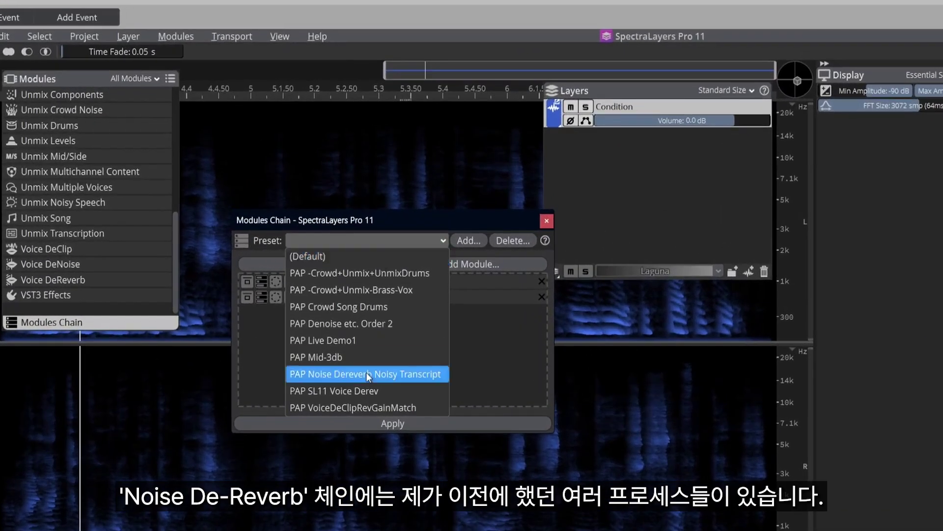
pyautogui.click(424, 314)
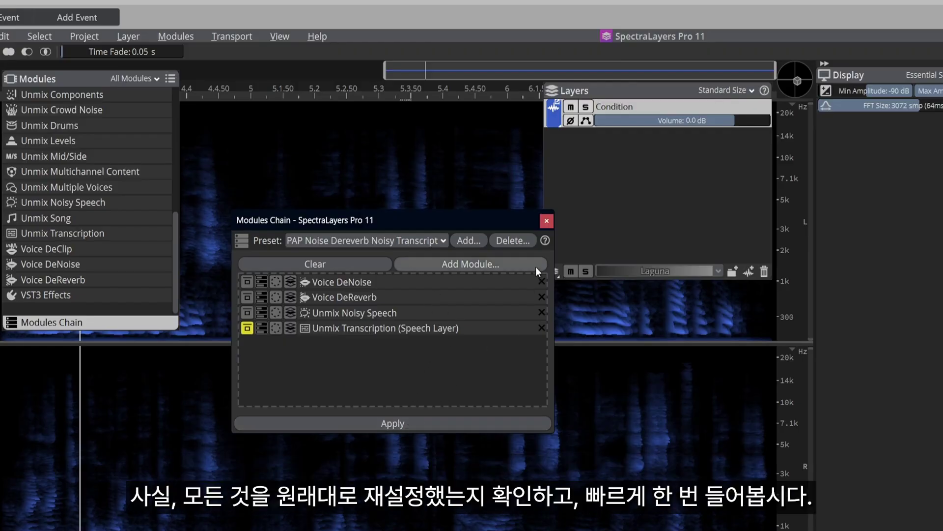
# Step: Restore the Condition audio to its state before the noise reduction and play it from near its start
pyautogui.click(547, 221)
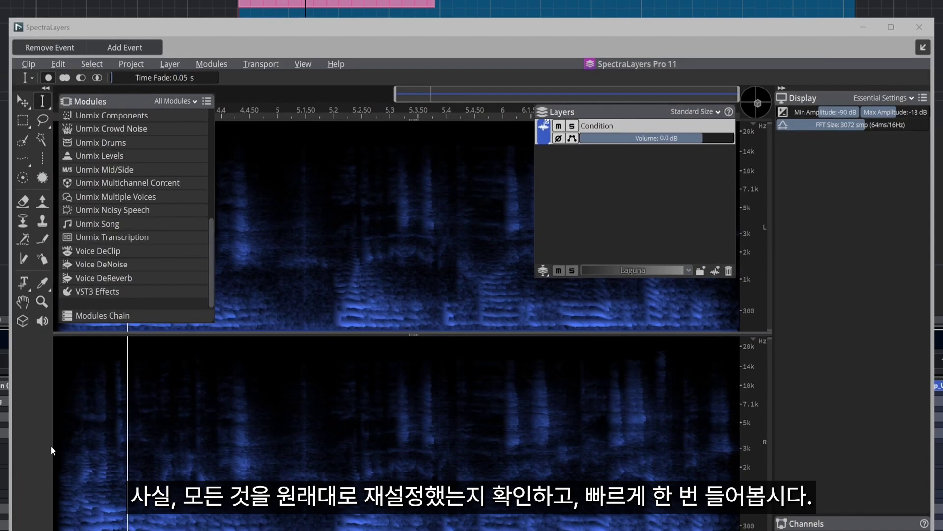
pyautogui.click(6, 459)
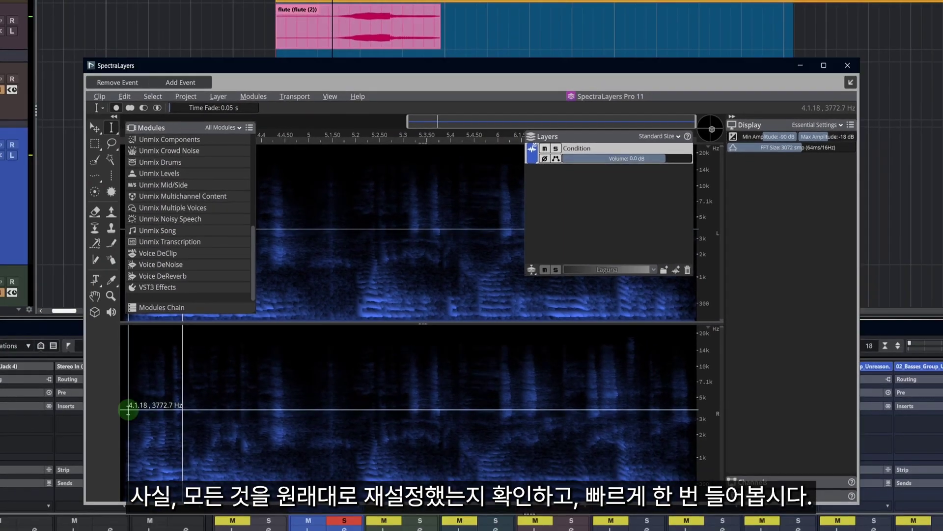
pyautogui.press('space')
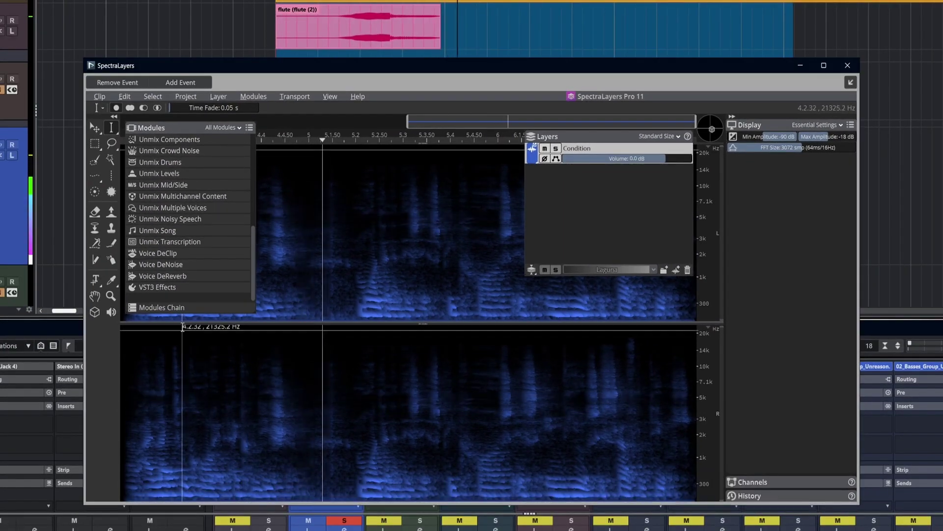
# Step: Apply the loaded Modules Chain of Voice DeNoise, Voice DeReverb, Unmix Noisy Speech and Unmix Transcription to the Condition layer
pyautogui.click(183, 309)
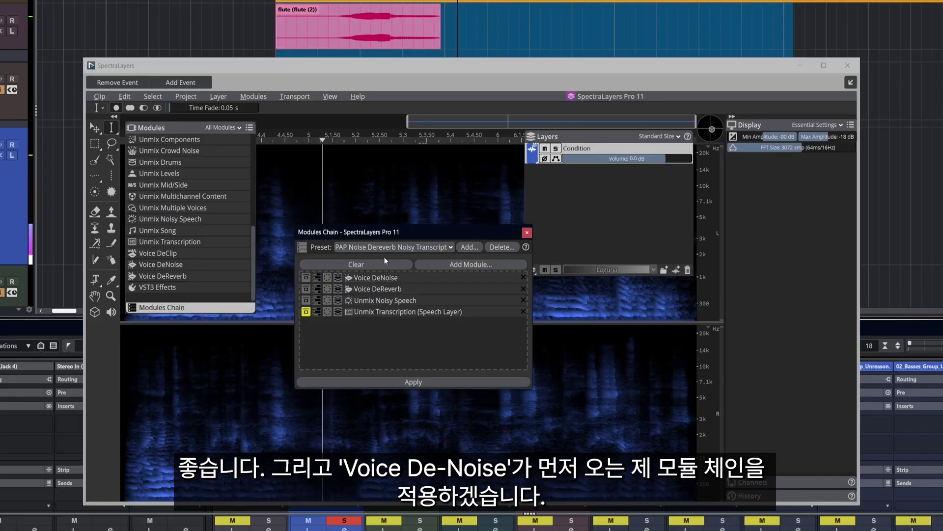
pyautogui.click(408, 383)
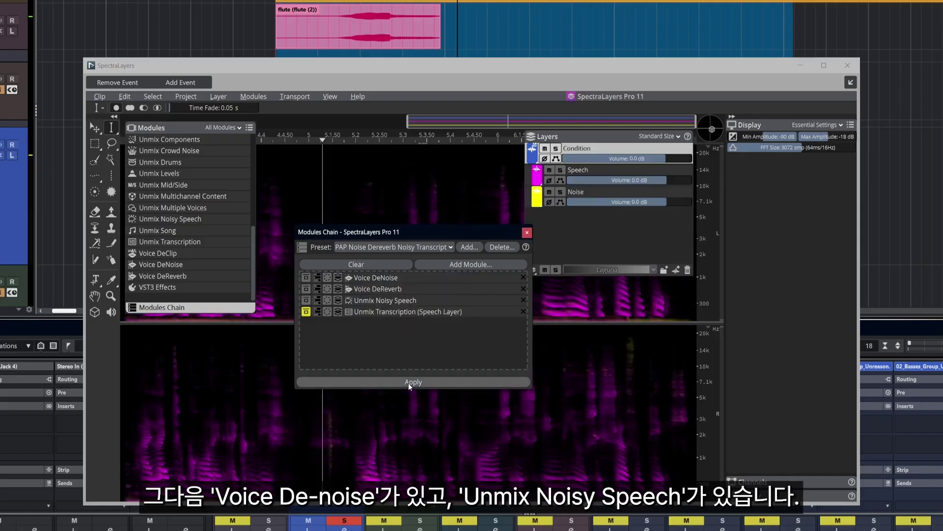
# Step: Close the Modules Chain window, mute the Noise layer and play the cleaned dialogue from near its start
pyautogui.click(527, 233)
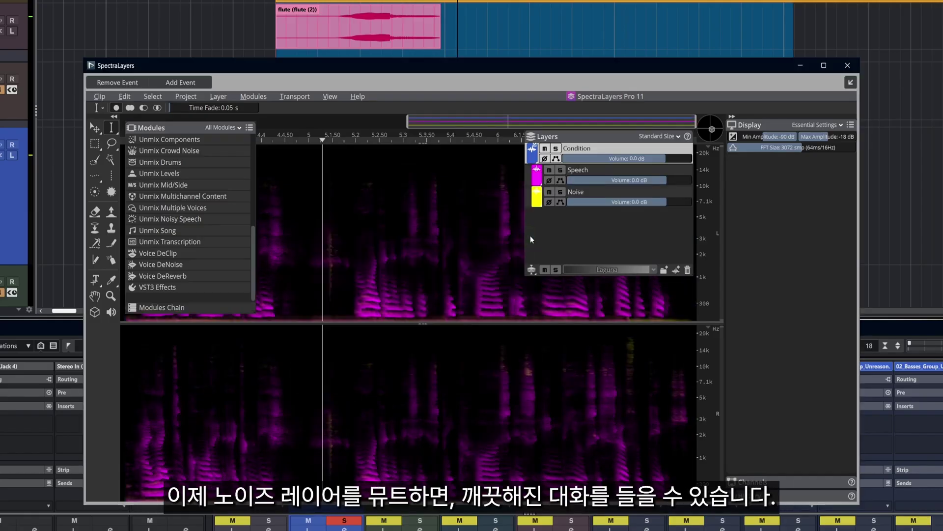
pyautogui.click(550, 192)
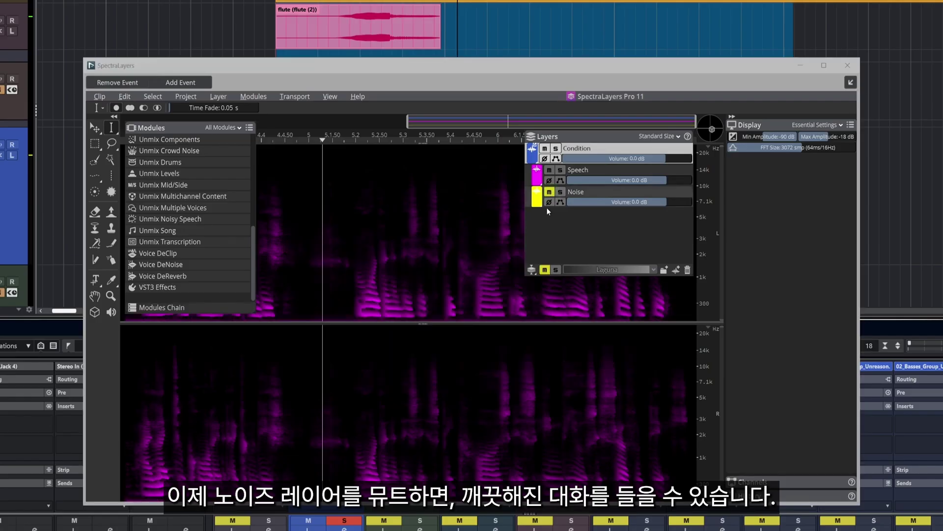
pyautogui.click(139, 415)
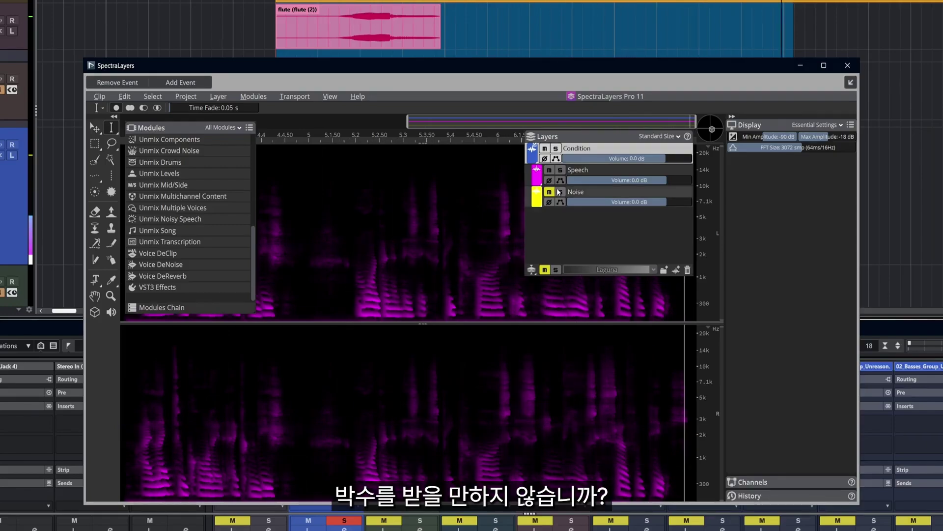
# Step: Mute the Speech layer, unmute the Noise layer and play only the separated noise from near the start
pyautogui.click(550, 170)
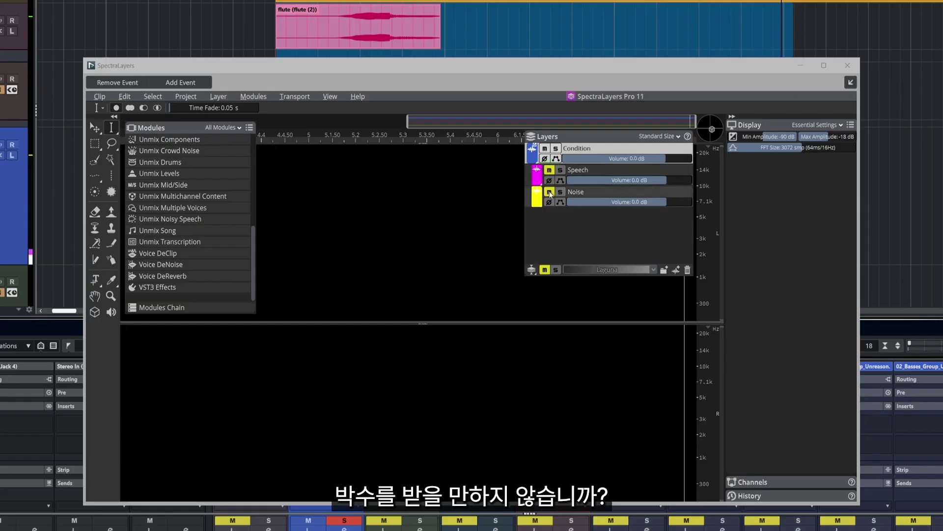
pyautogui.click(550, 192)
pyautogui.click(147, 415)
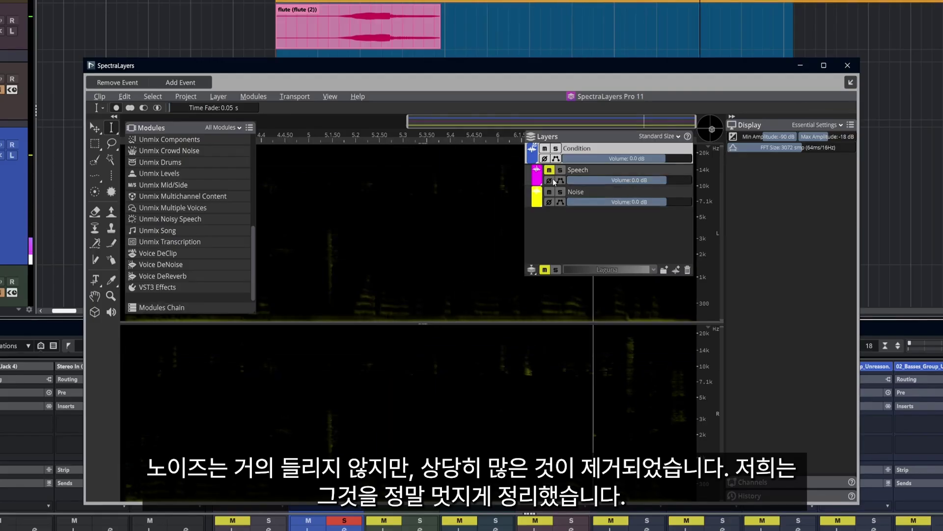
# Step: Mute the Noise layer again with Speech audible, play the dialogue, and briefly select the breath just after 5.1
pyautogui.click(551, 192)
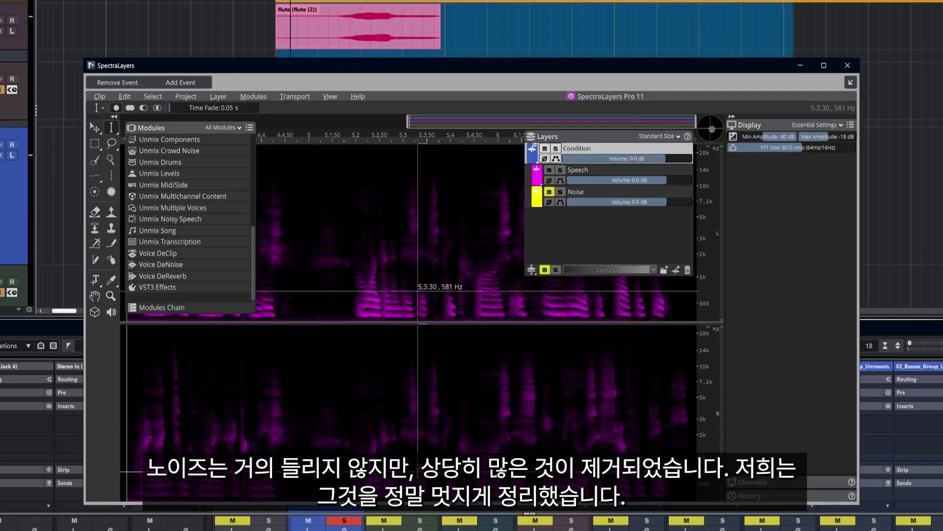
pyautogui.press('space')
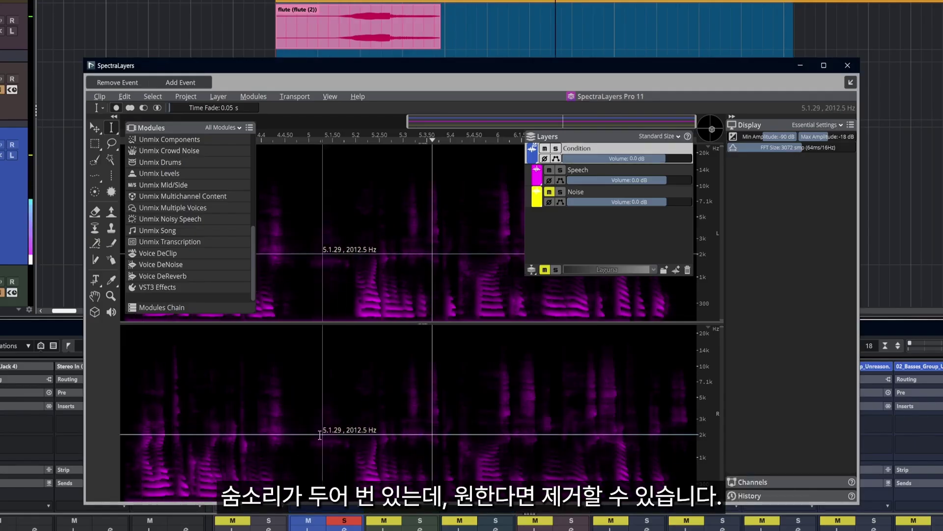
pyautogui.moveTo(314, 433); pyautogui.dragTo(349, 436)
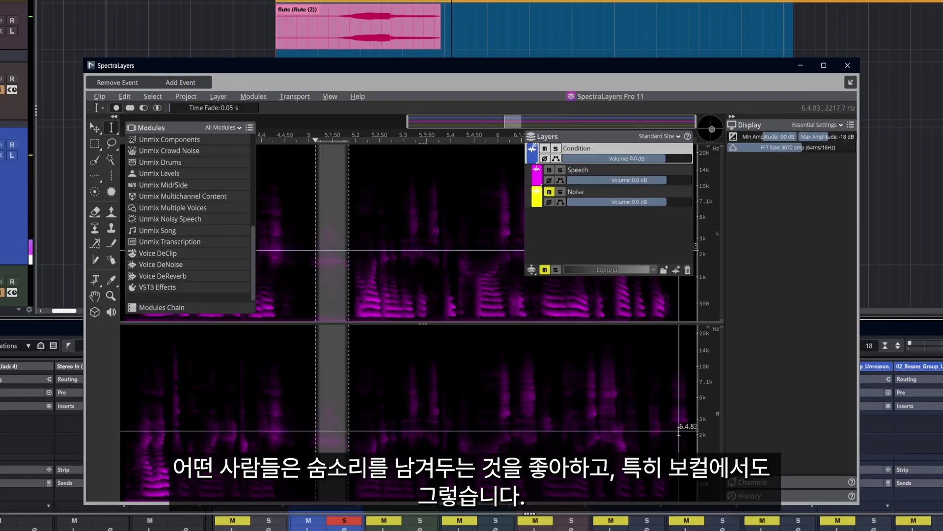
pyautogui.click(265, 419)
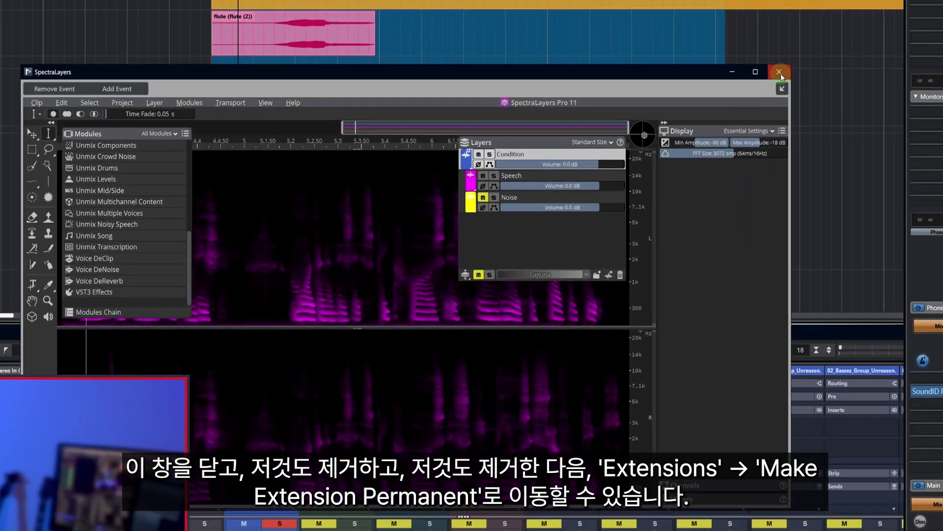
# Step: Close the SpectraLayers editor and move the floating Layers panel clear of the Condition event
pyautogui.click(700, 144)
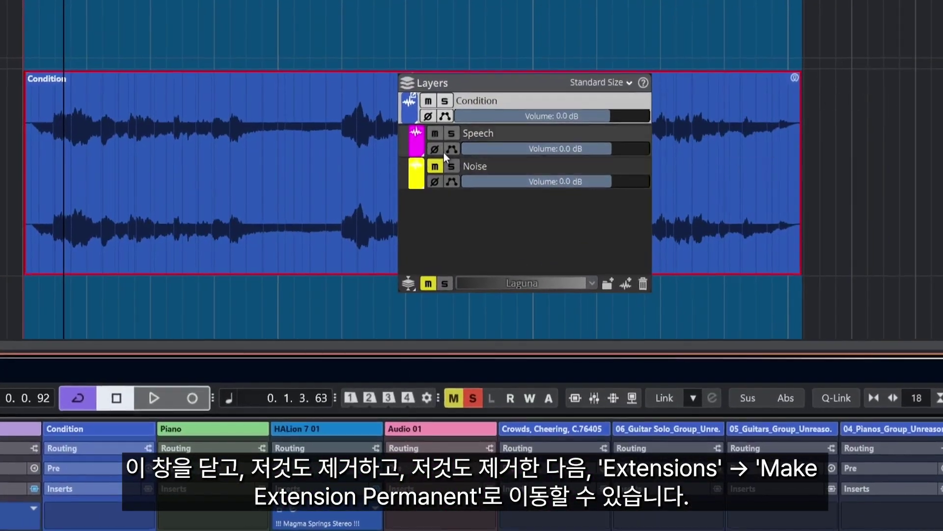
pyautogui.moveTo(552, 84); pyautogui.dragTo(807, 518)
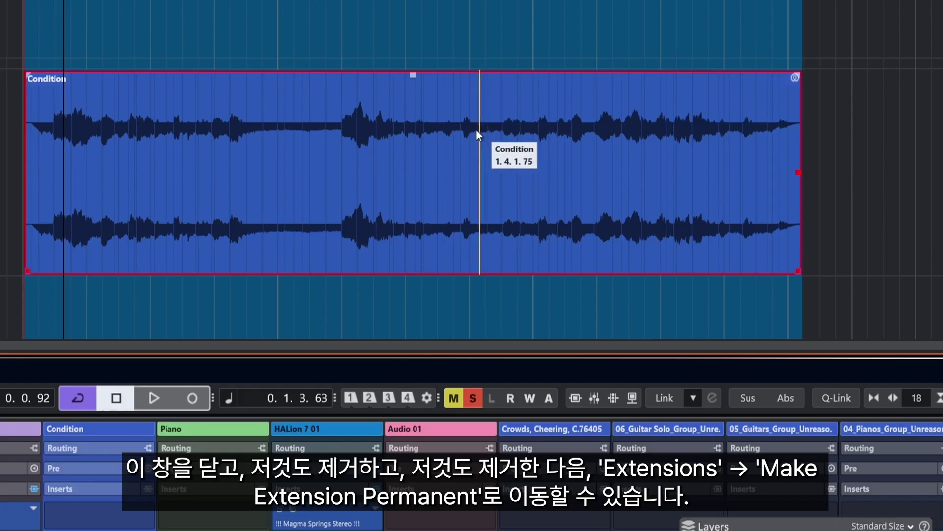
# Step: Make the extension permanent on the Condition event and play the rendered dialogue
pyautogui.rightClick(444, 133)
pyautogui.moveTo(516, 197)
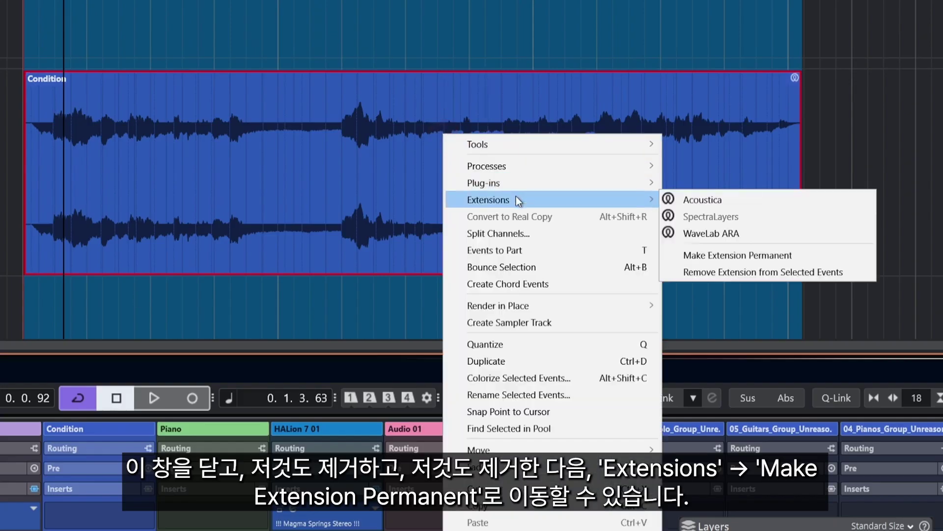
pyautogui.click(718, 254)
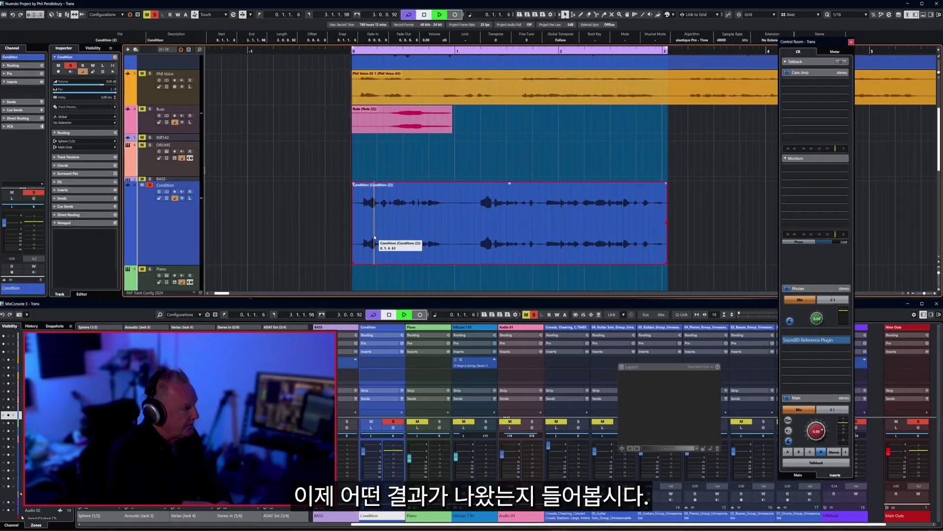
pyautogui.press('space')
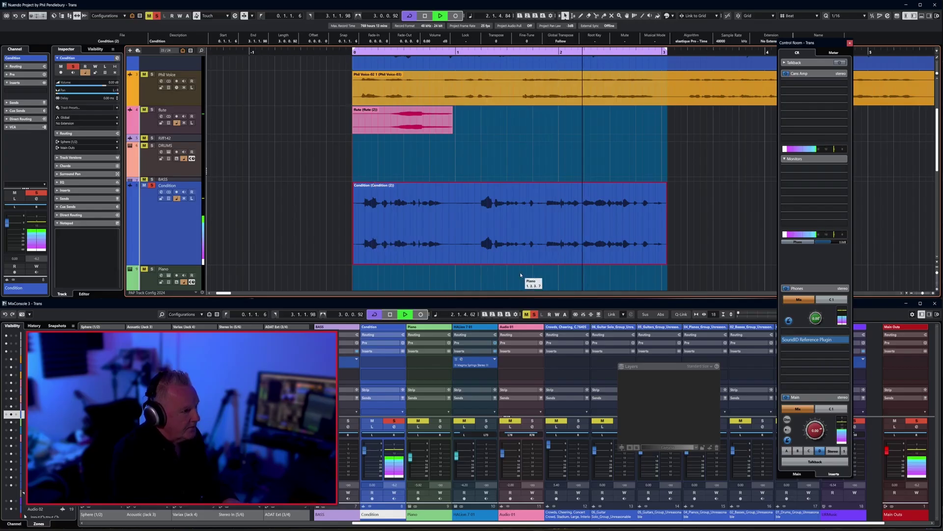
pyautogui.press('space')
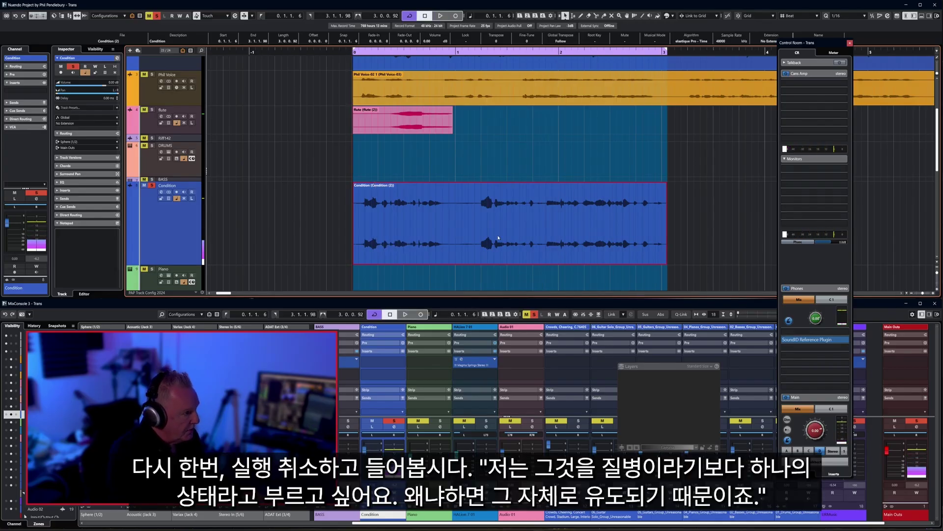
# Step: Undo making the extension permanent and play the Condition event's earlier audio for comparison
pyautogui.hotkey('ctrl', 'z')
pyautogui.press('space')
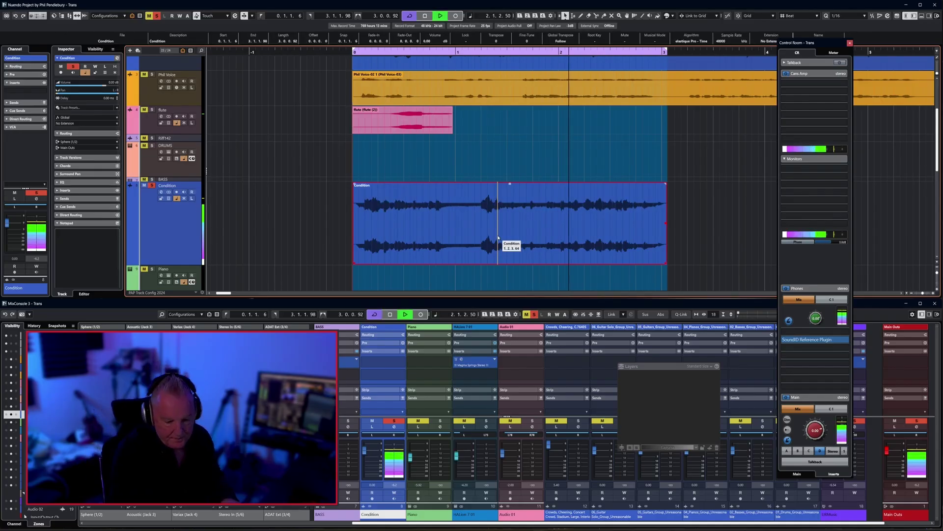
pyautogui.press('space')
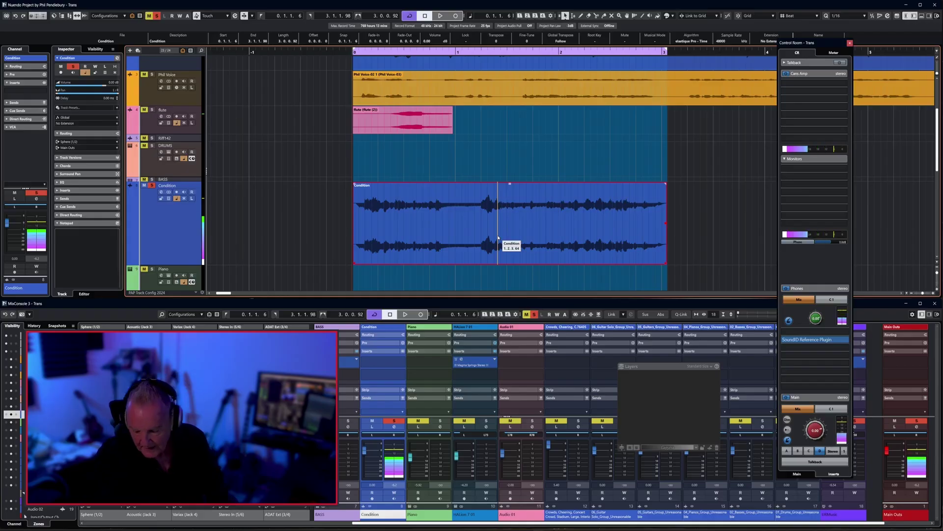